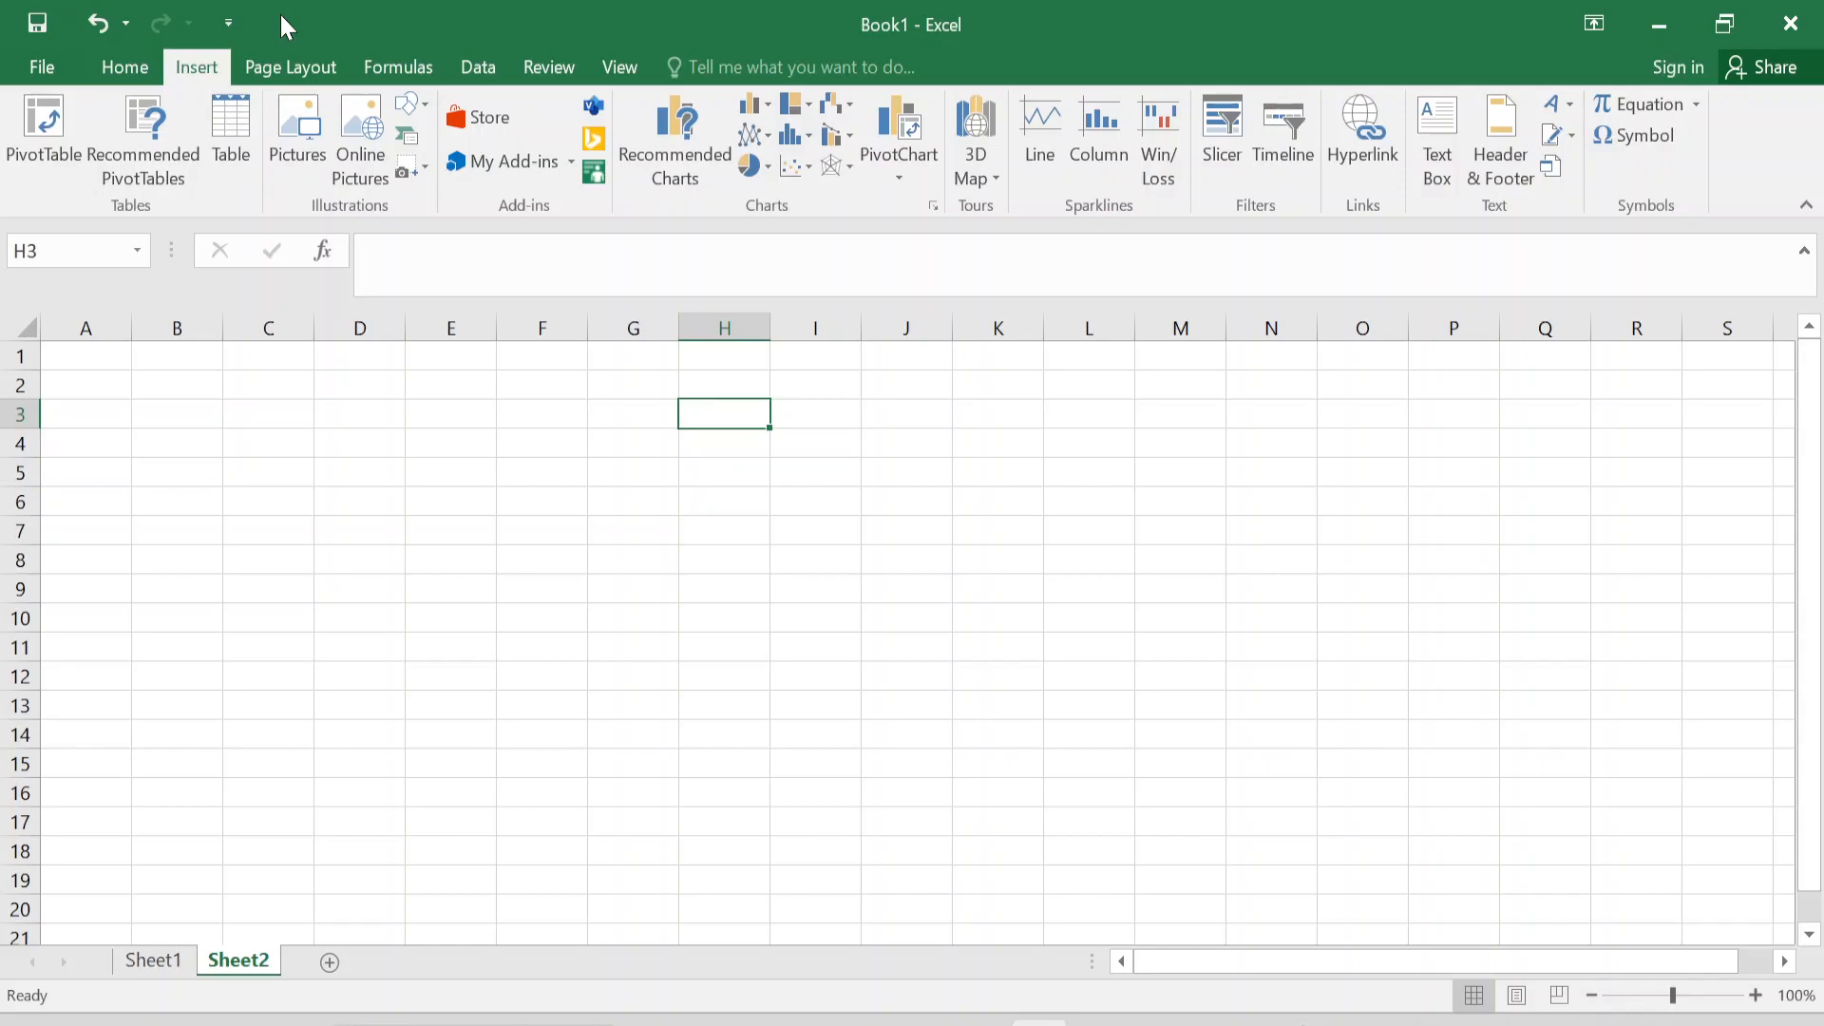
click(147, 64)
click(207, 72)
click(141, 77)
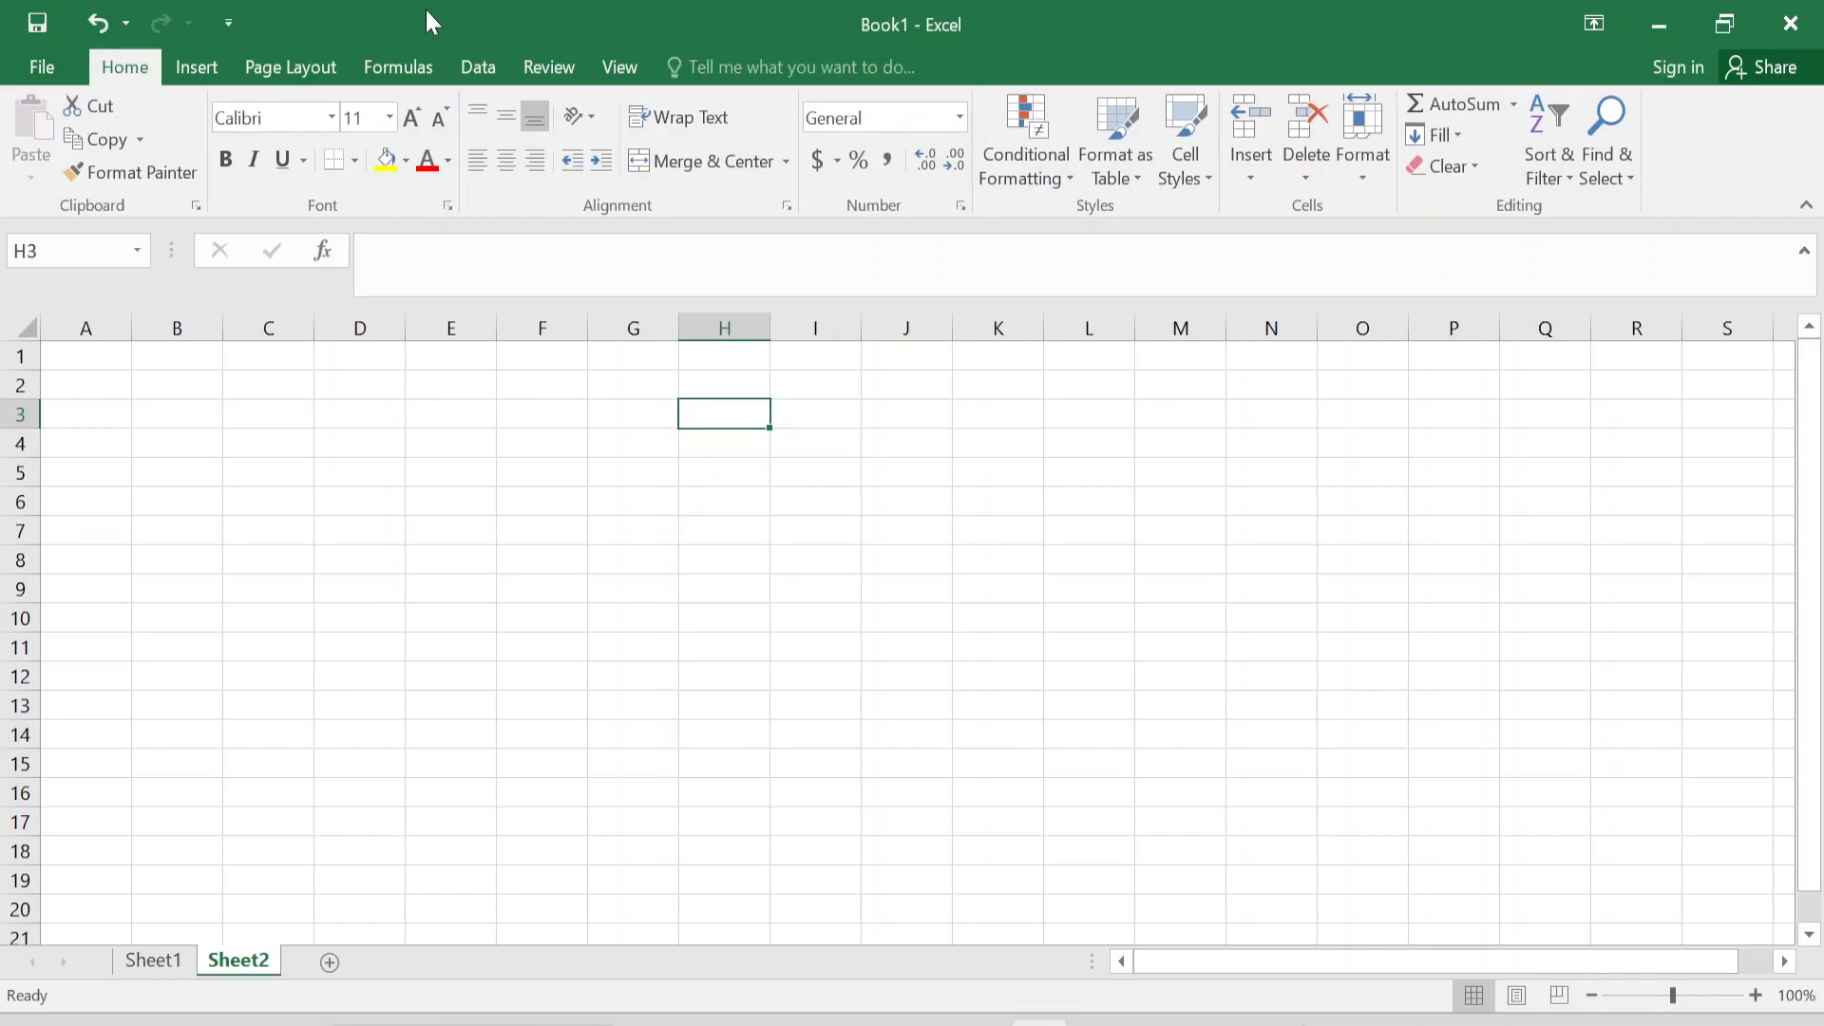
Open the Quick Access Toolbar customization options and list All Commands as the command source.
click(47, 59)
click(80, 673)
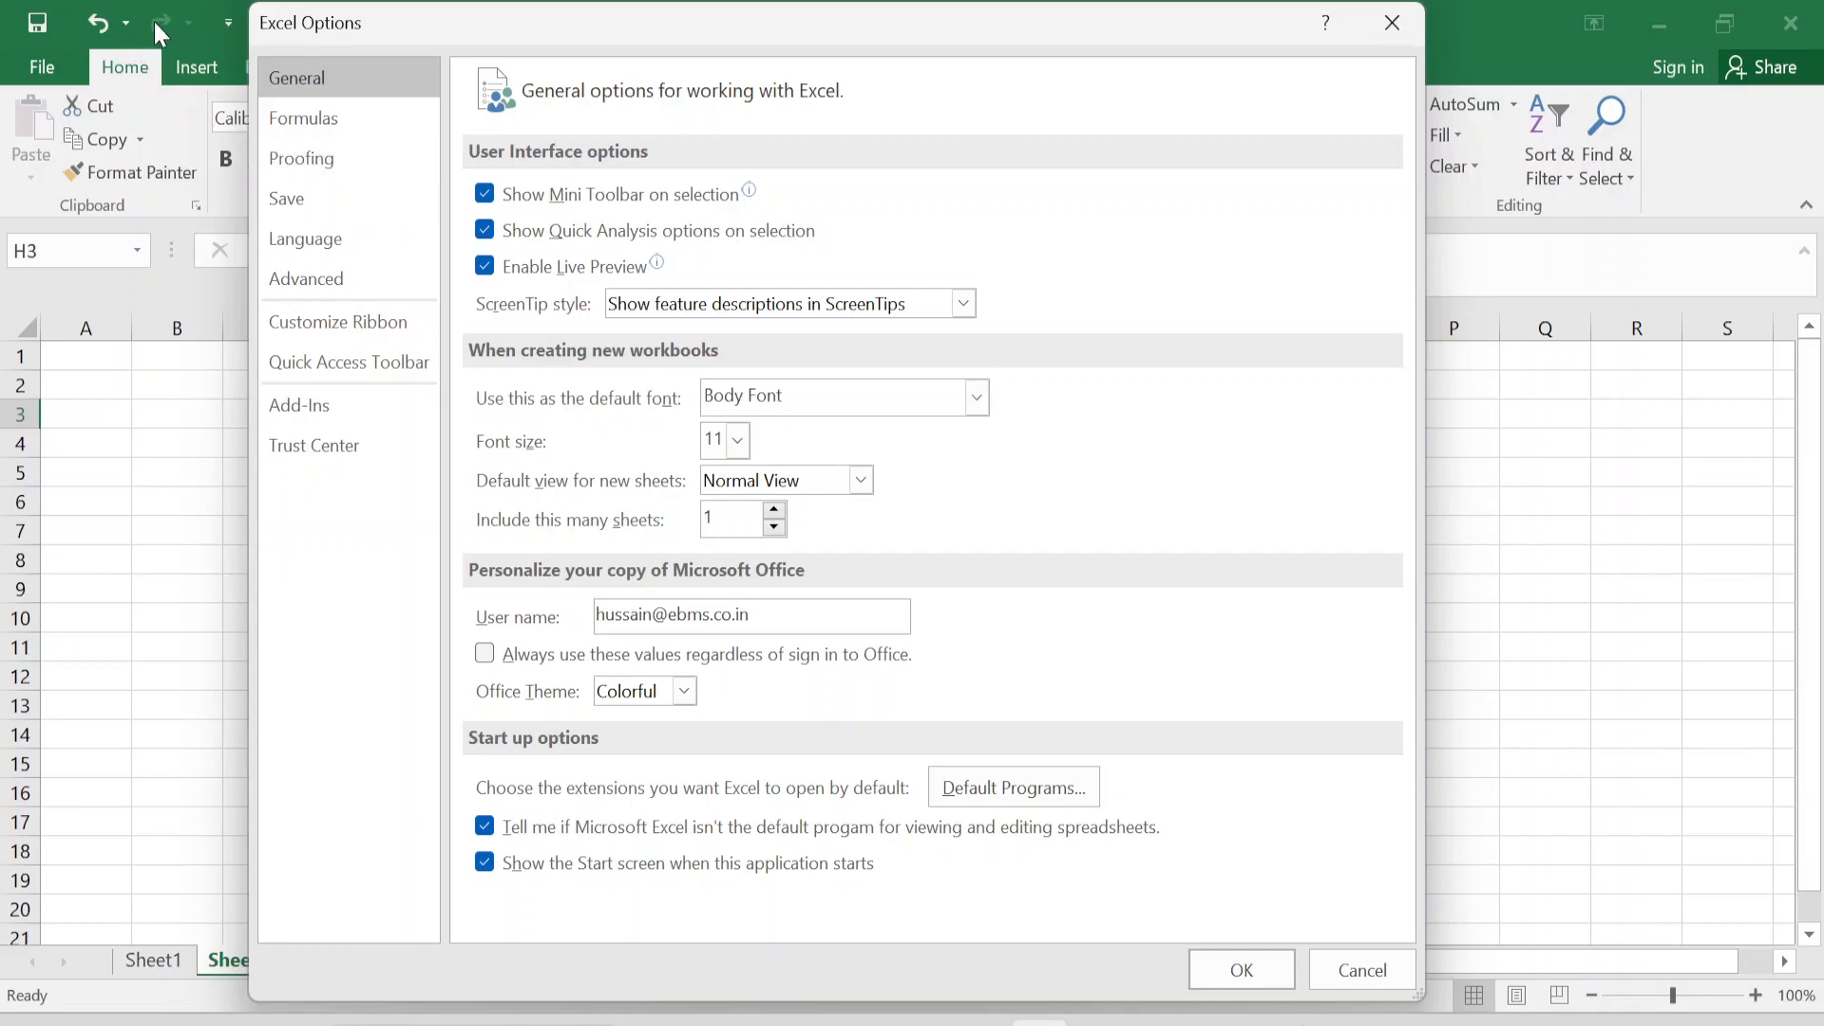
click(382, 362)
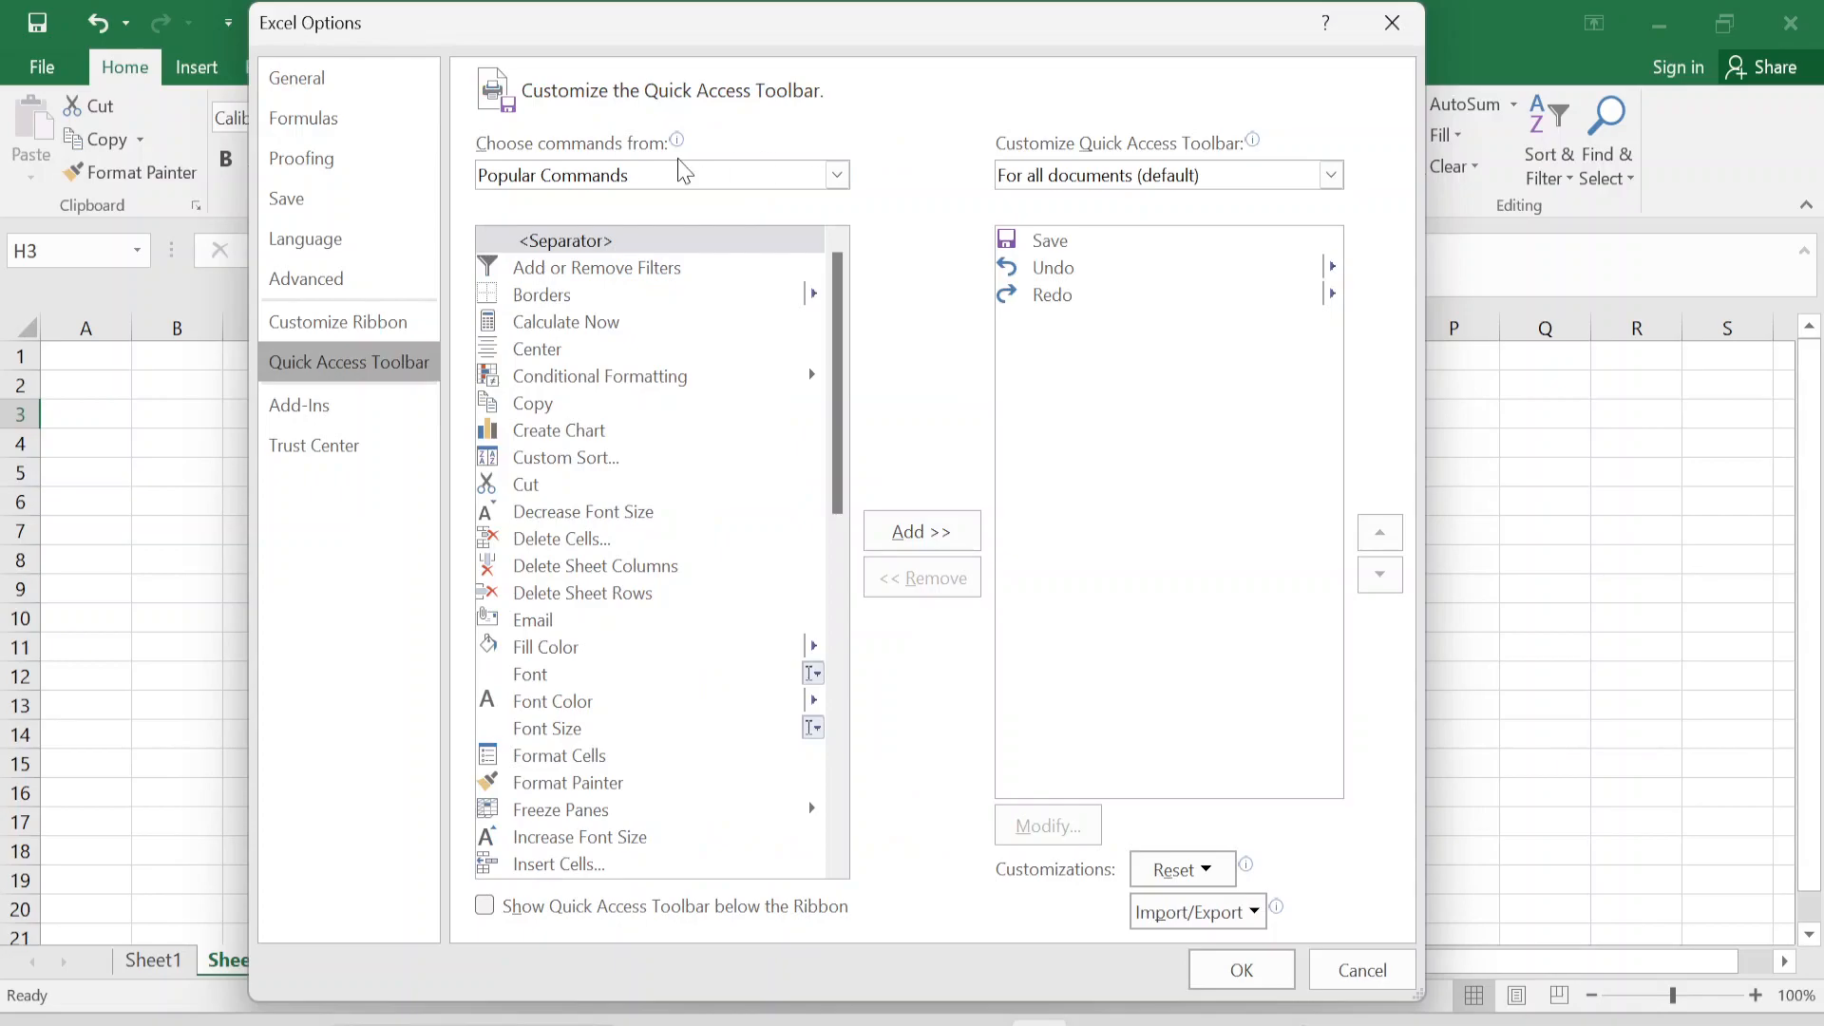
click(835, 176)
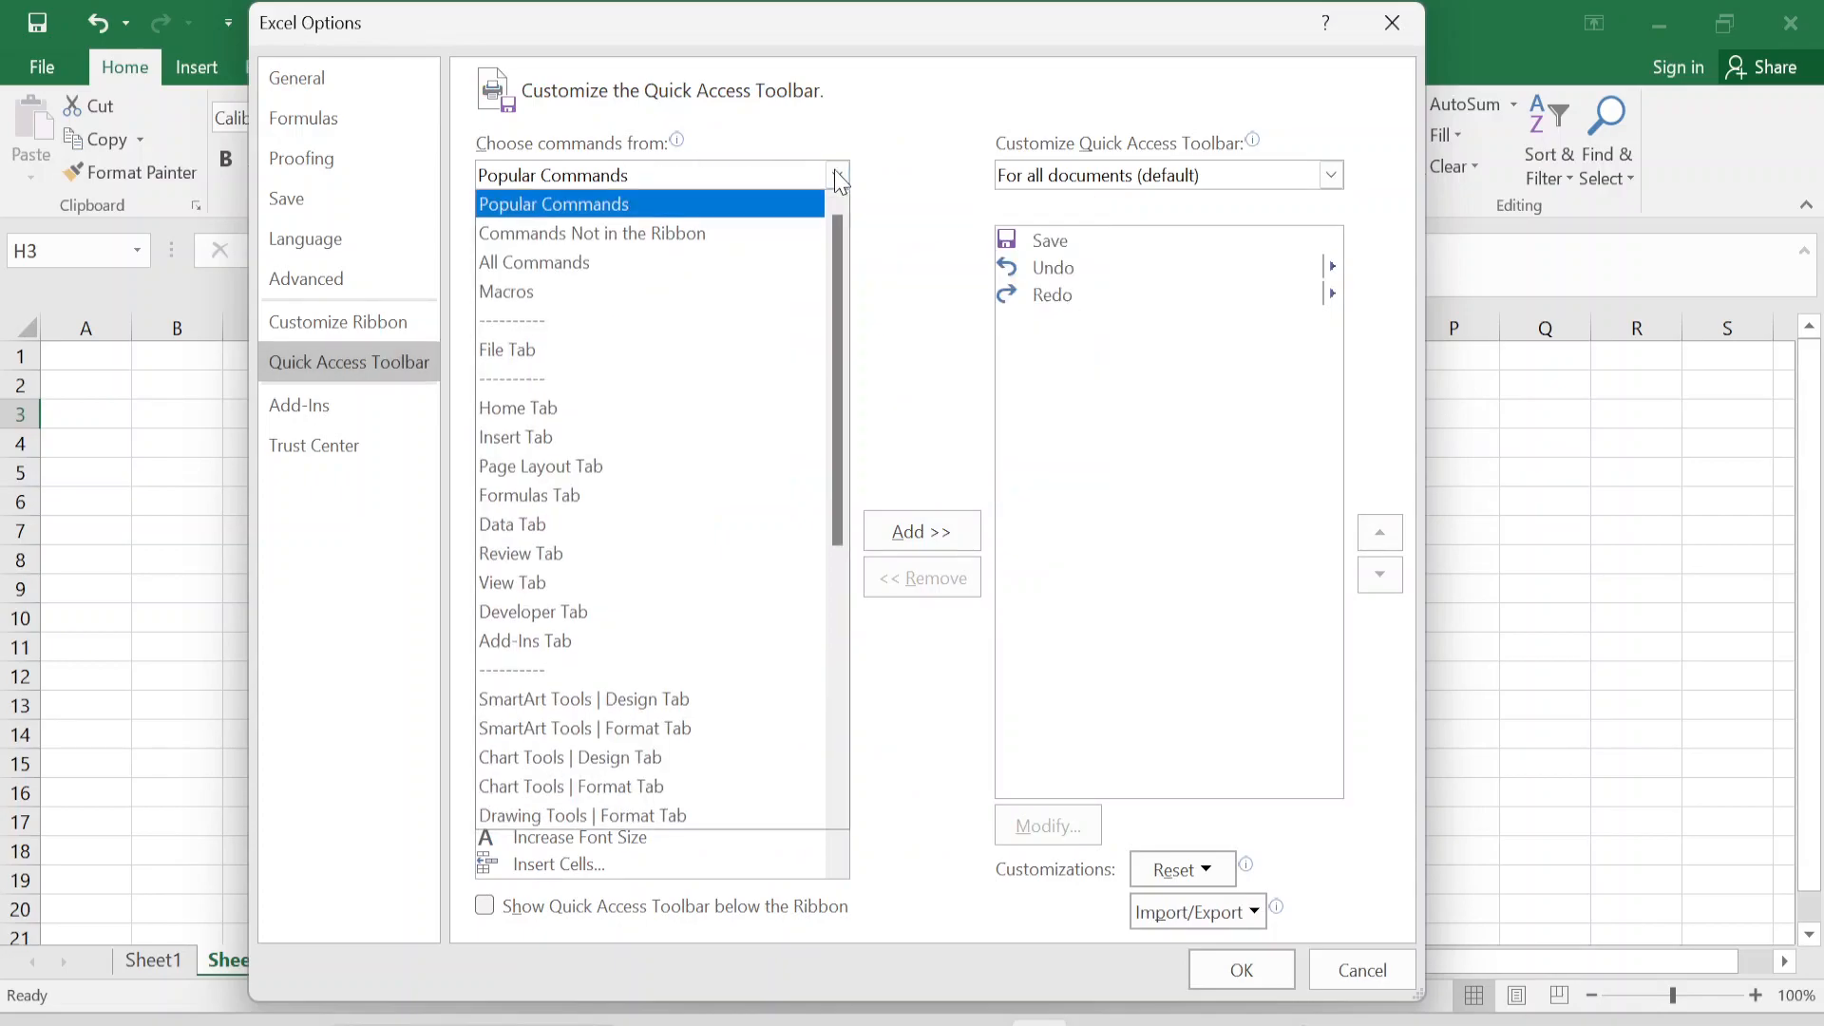
click(652, 264)
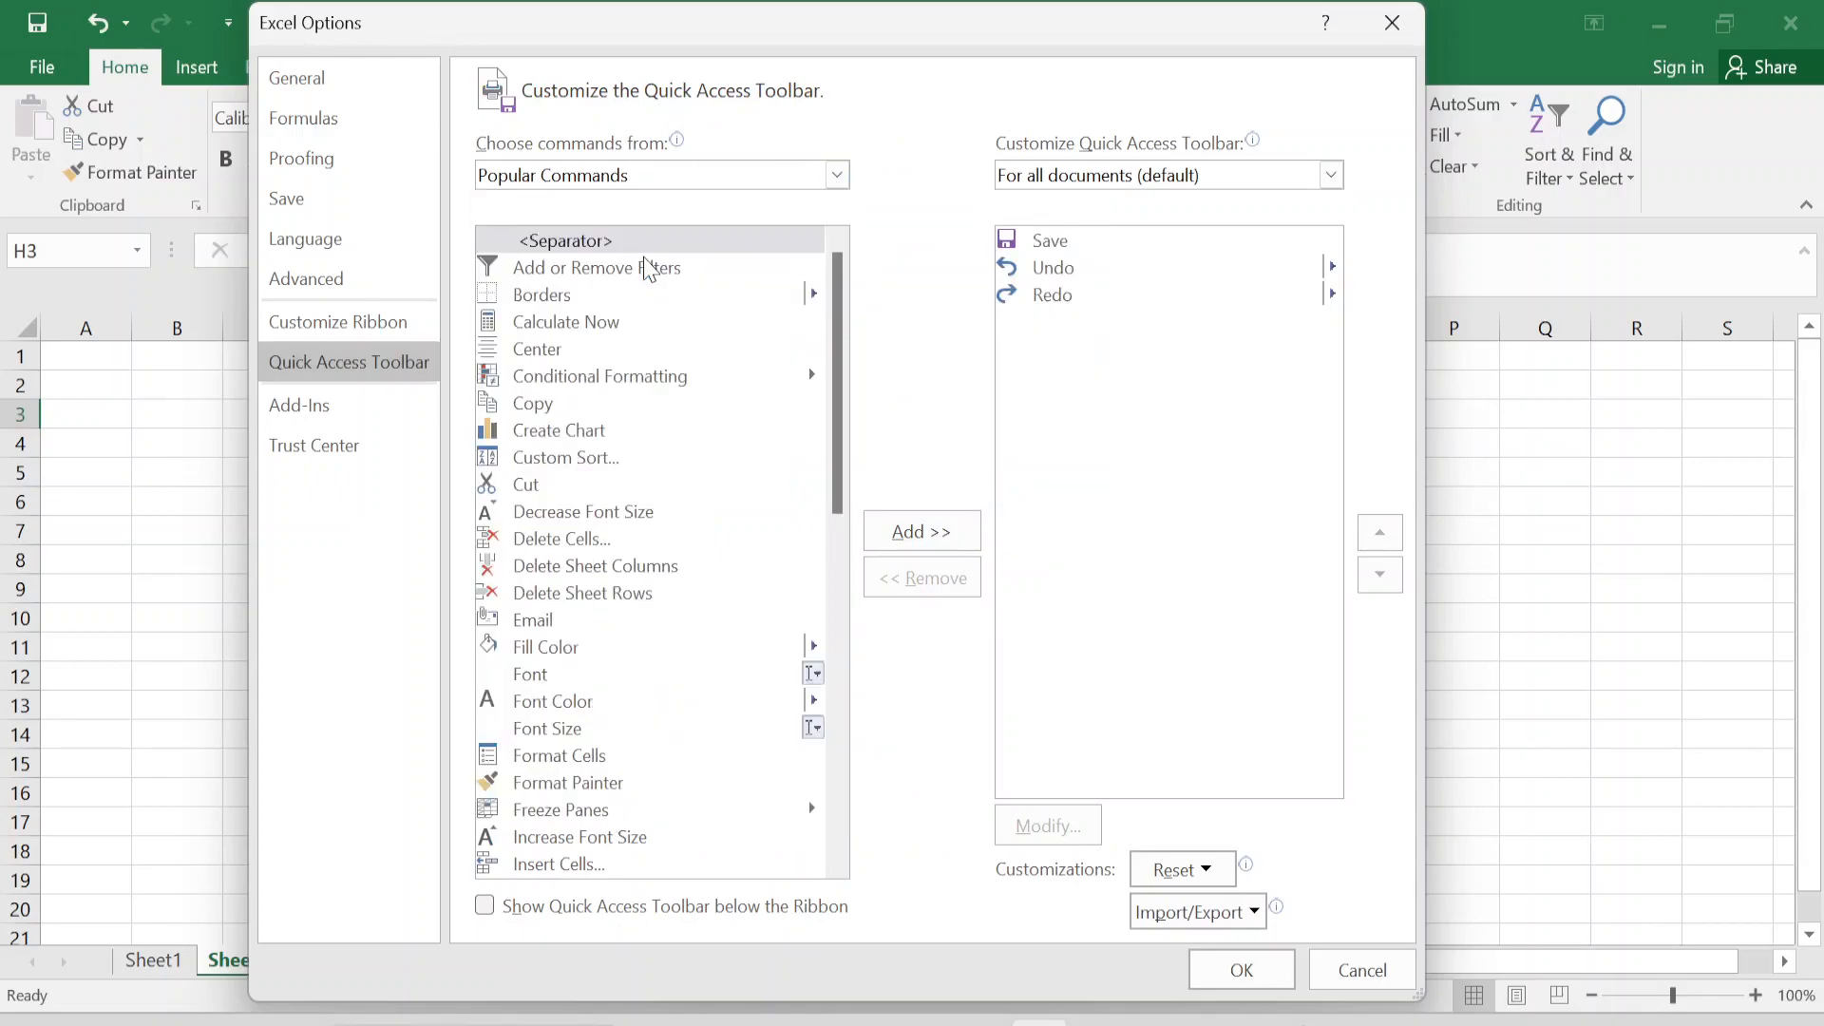
Add Speak Cells, Stop Speaking Cells, Speak Cells by Columns, Speak Cells by Rows and Speak Cells on Enter to the Quick Access Toolbar.
drag(840, 276, 846, 776)
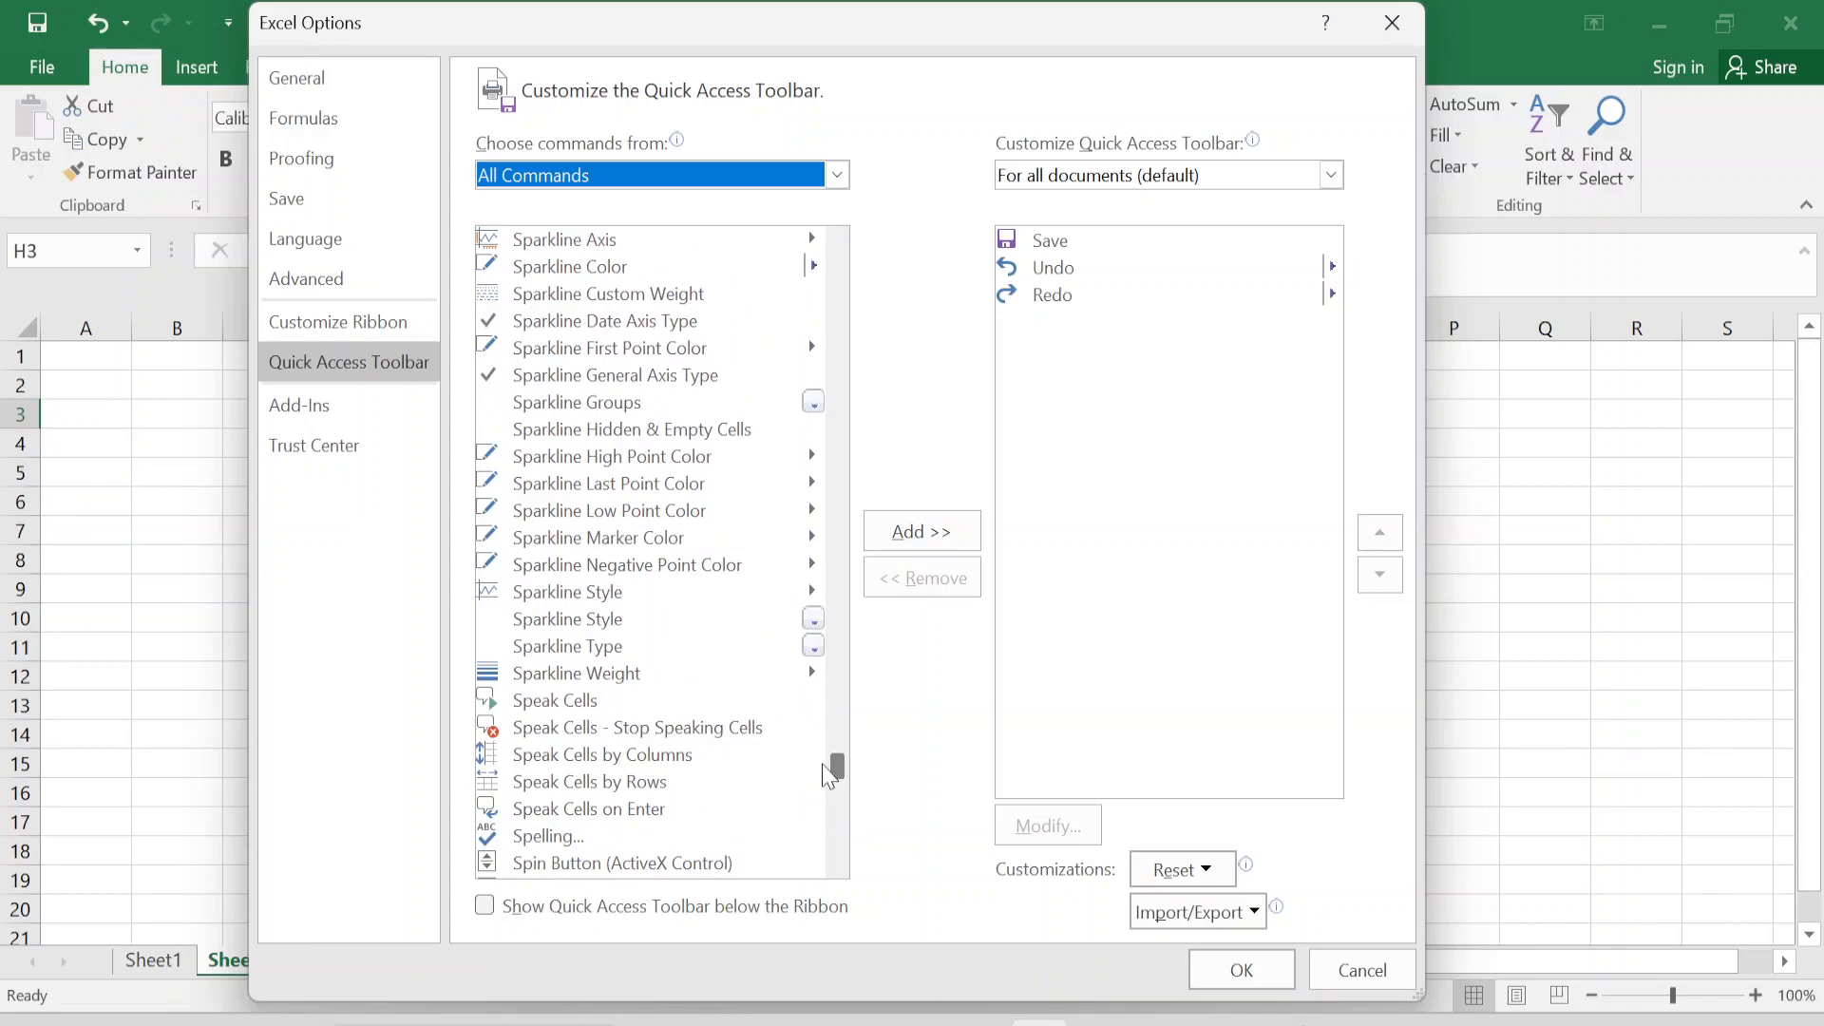
click(590, 701)
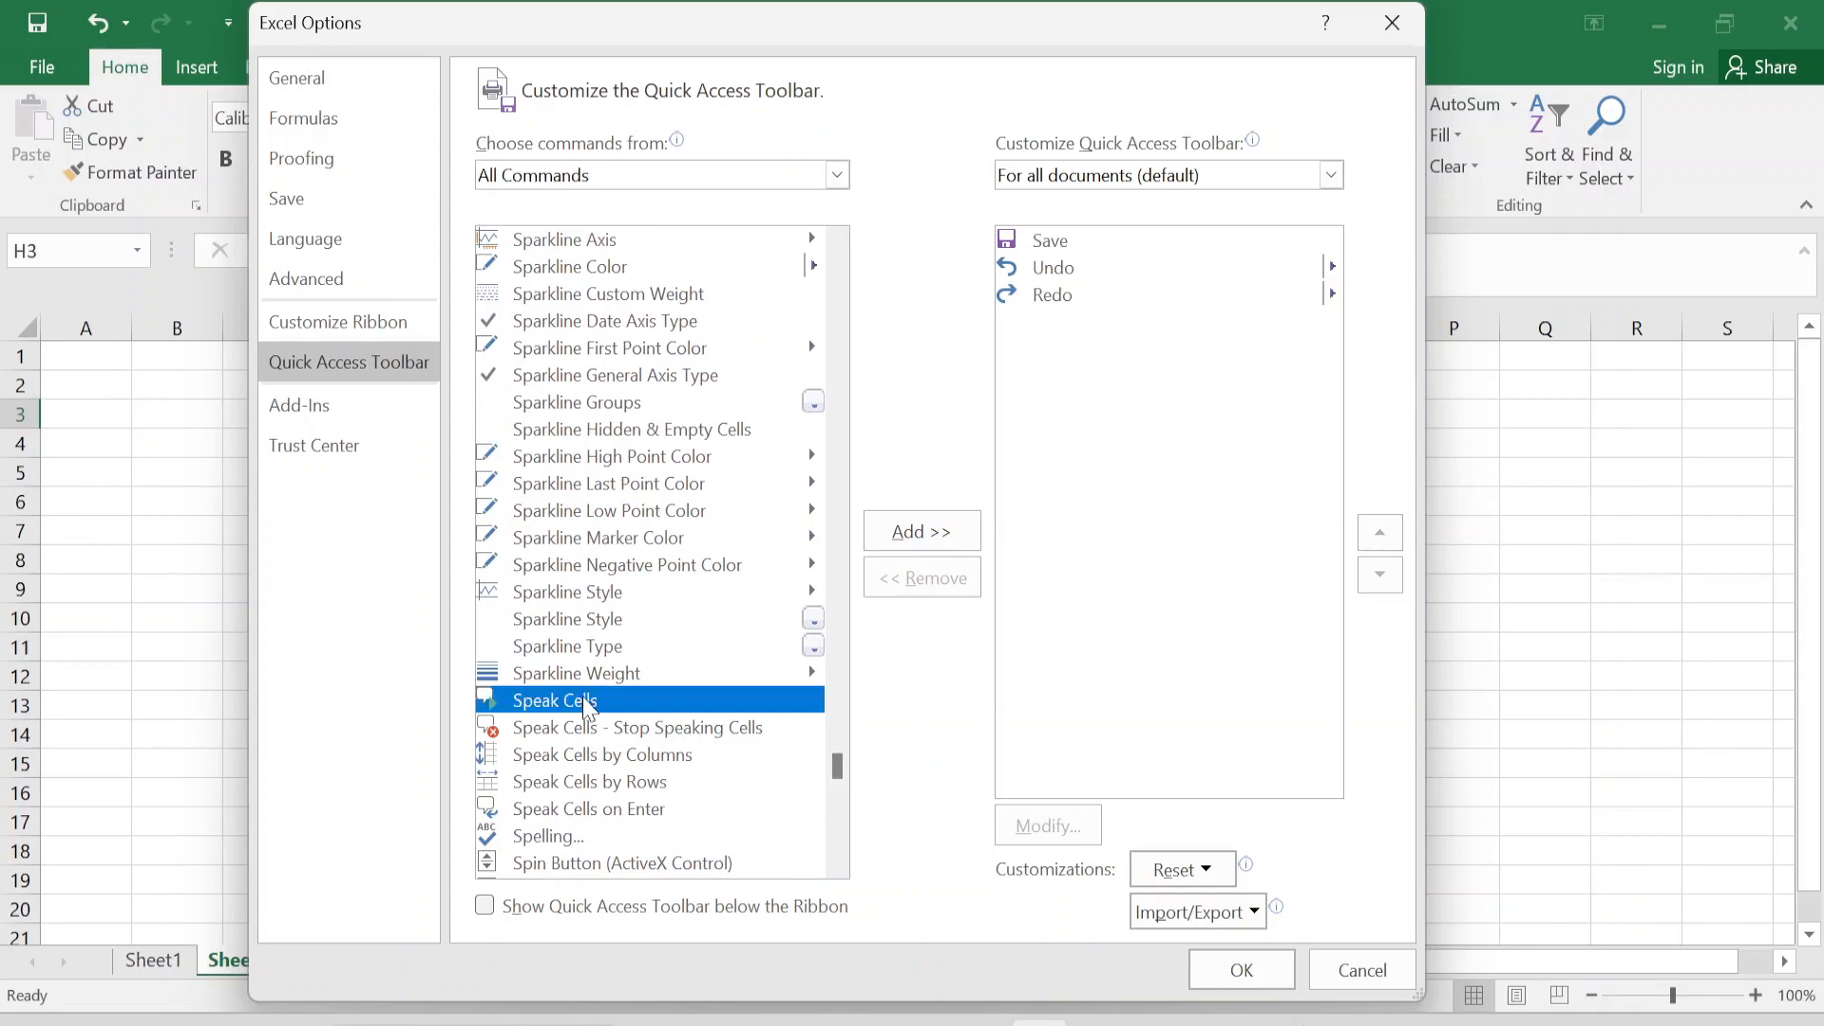
click(926, 541)
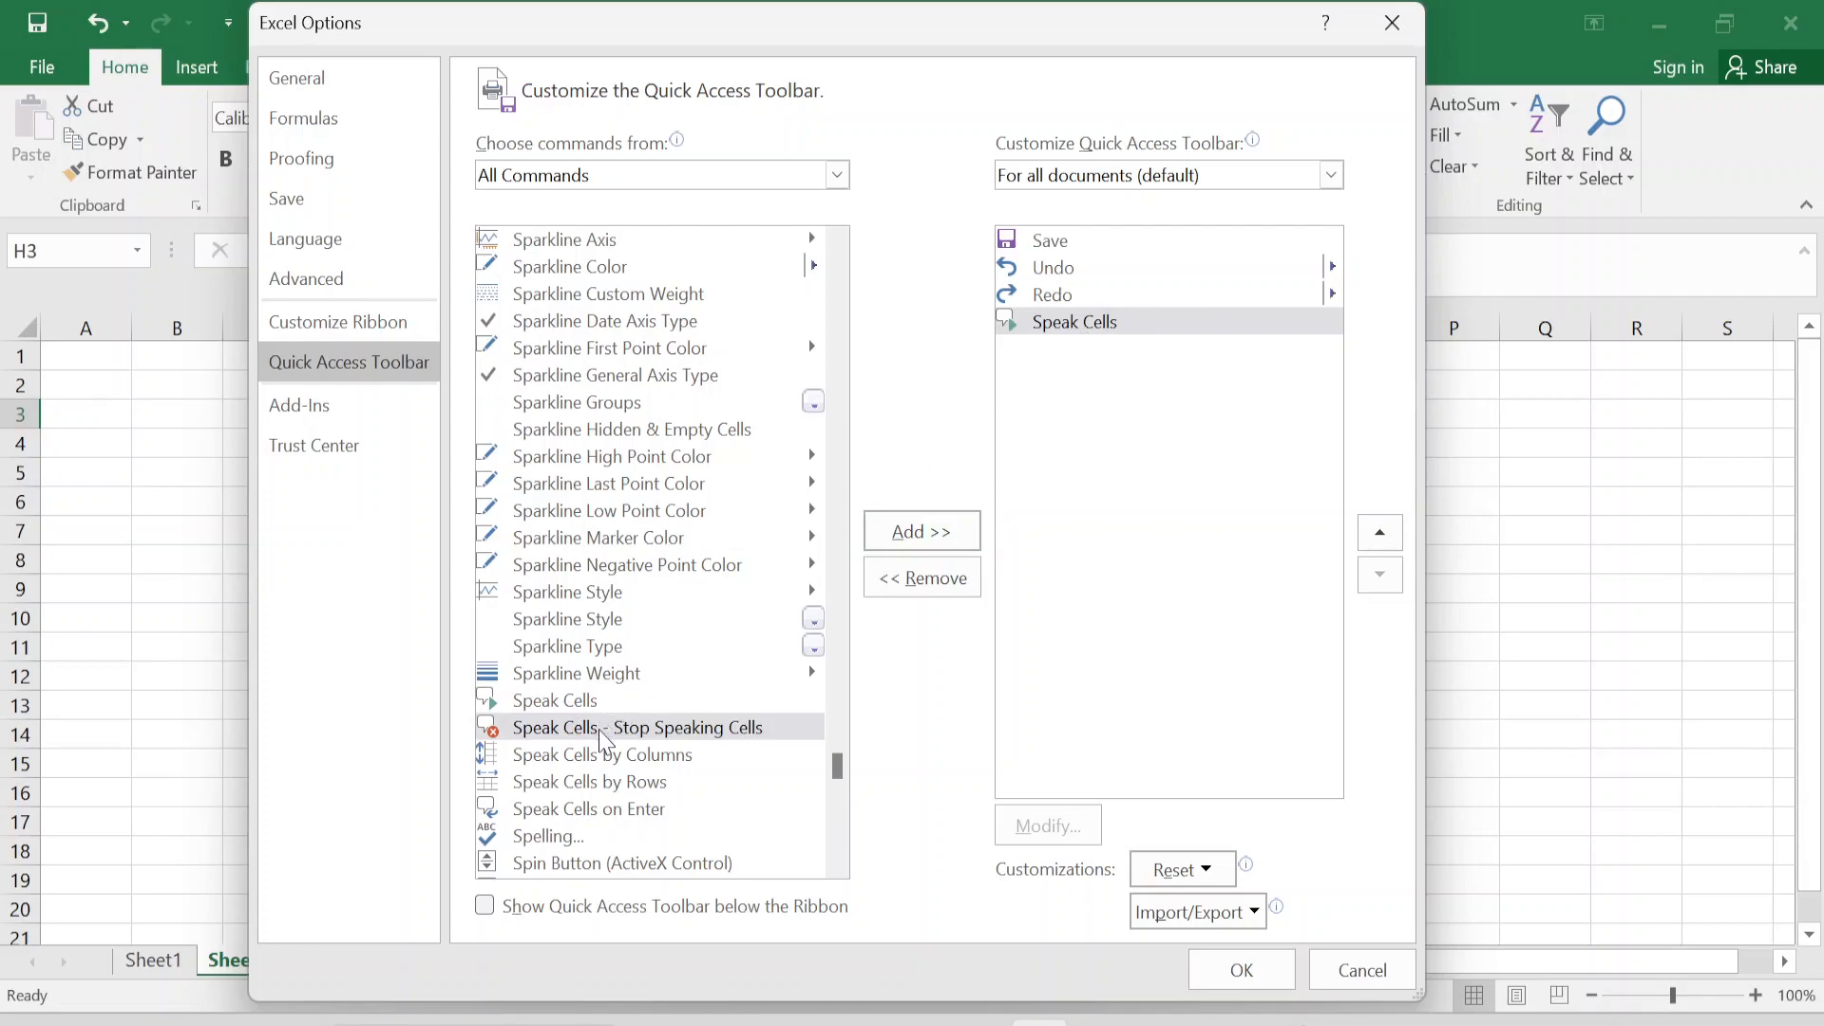
click(940, 536)
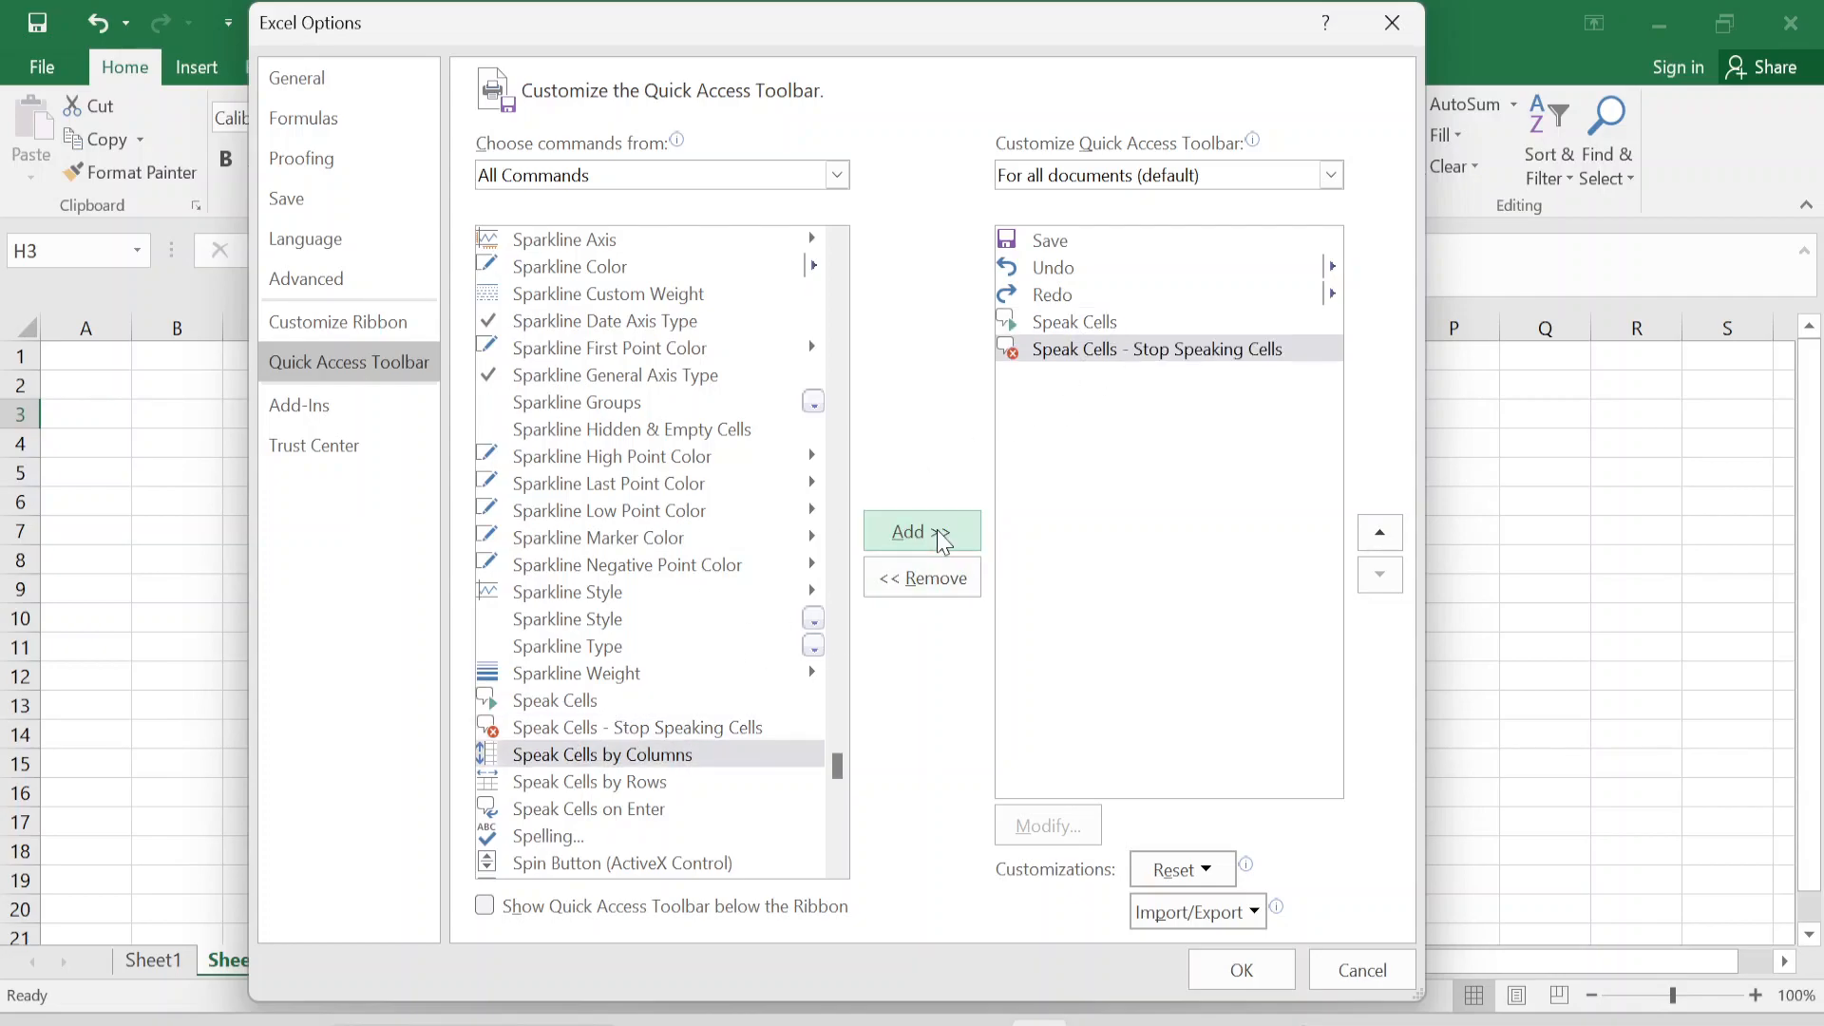
click(942, 540)
click(942, 539)
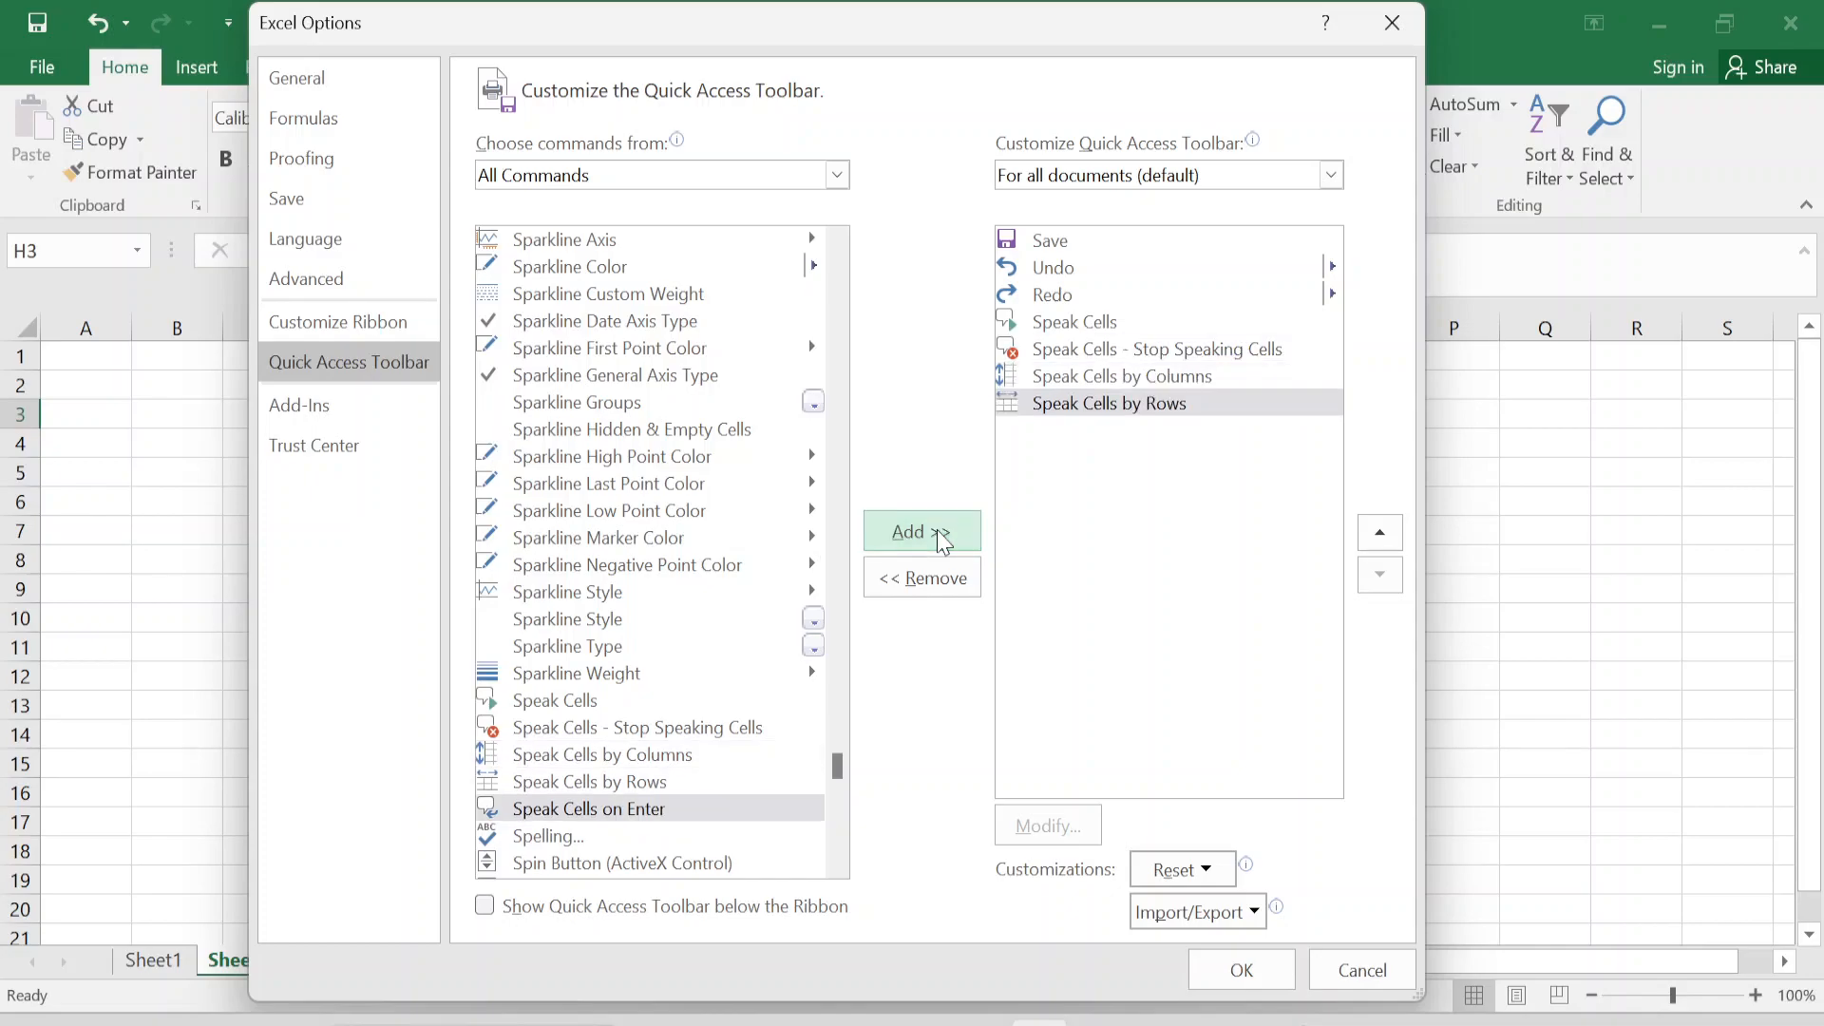
click(942, 540)
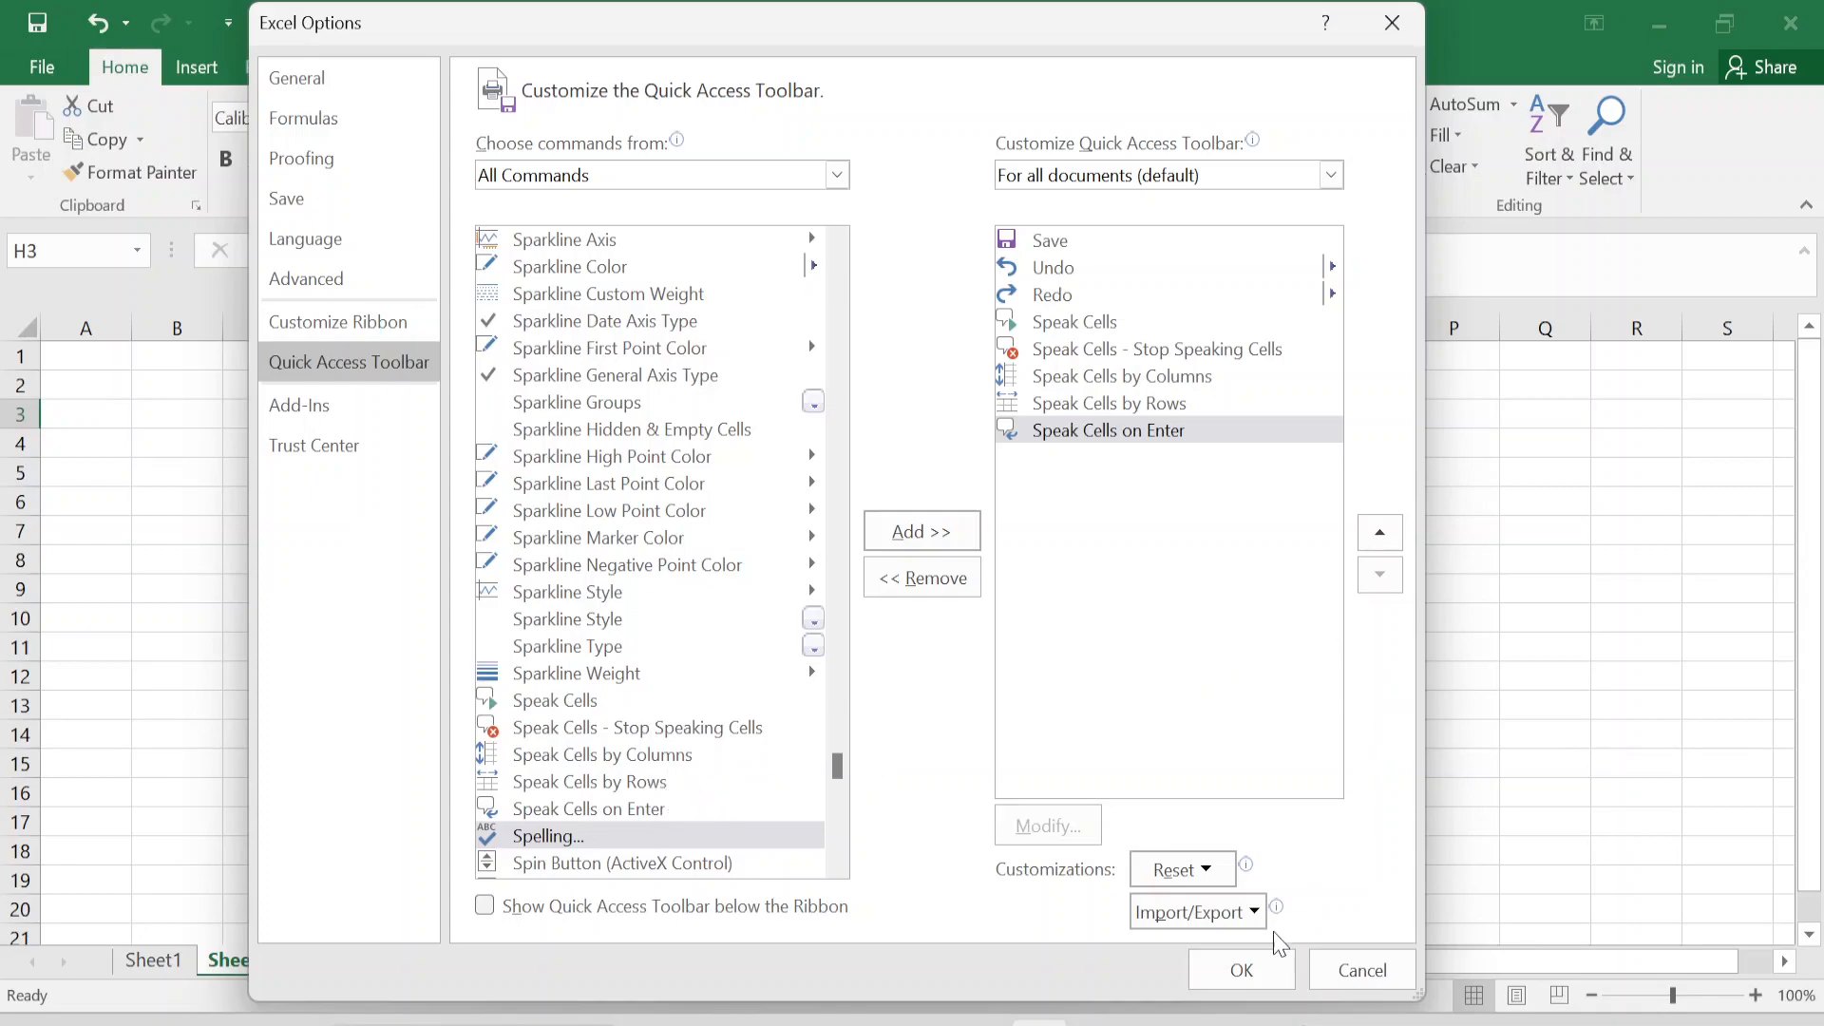
click(1250, 964)
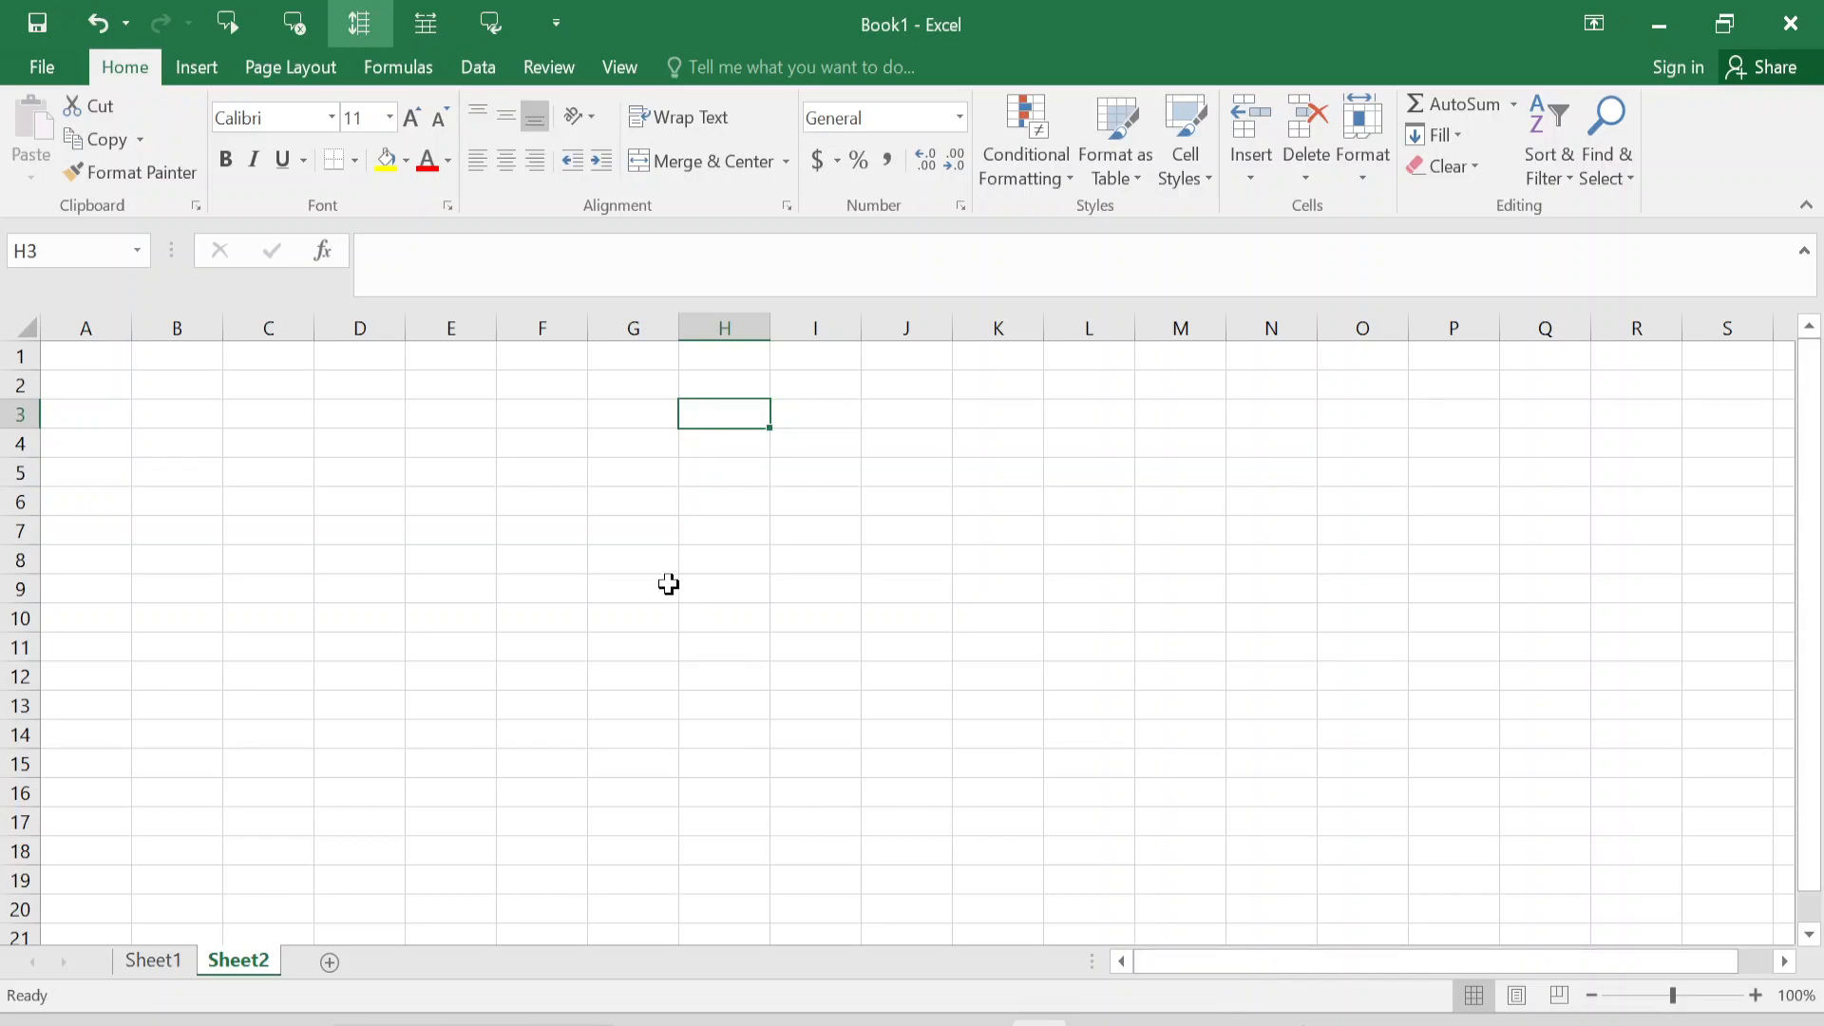
click(665, 584)
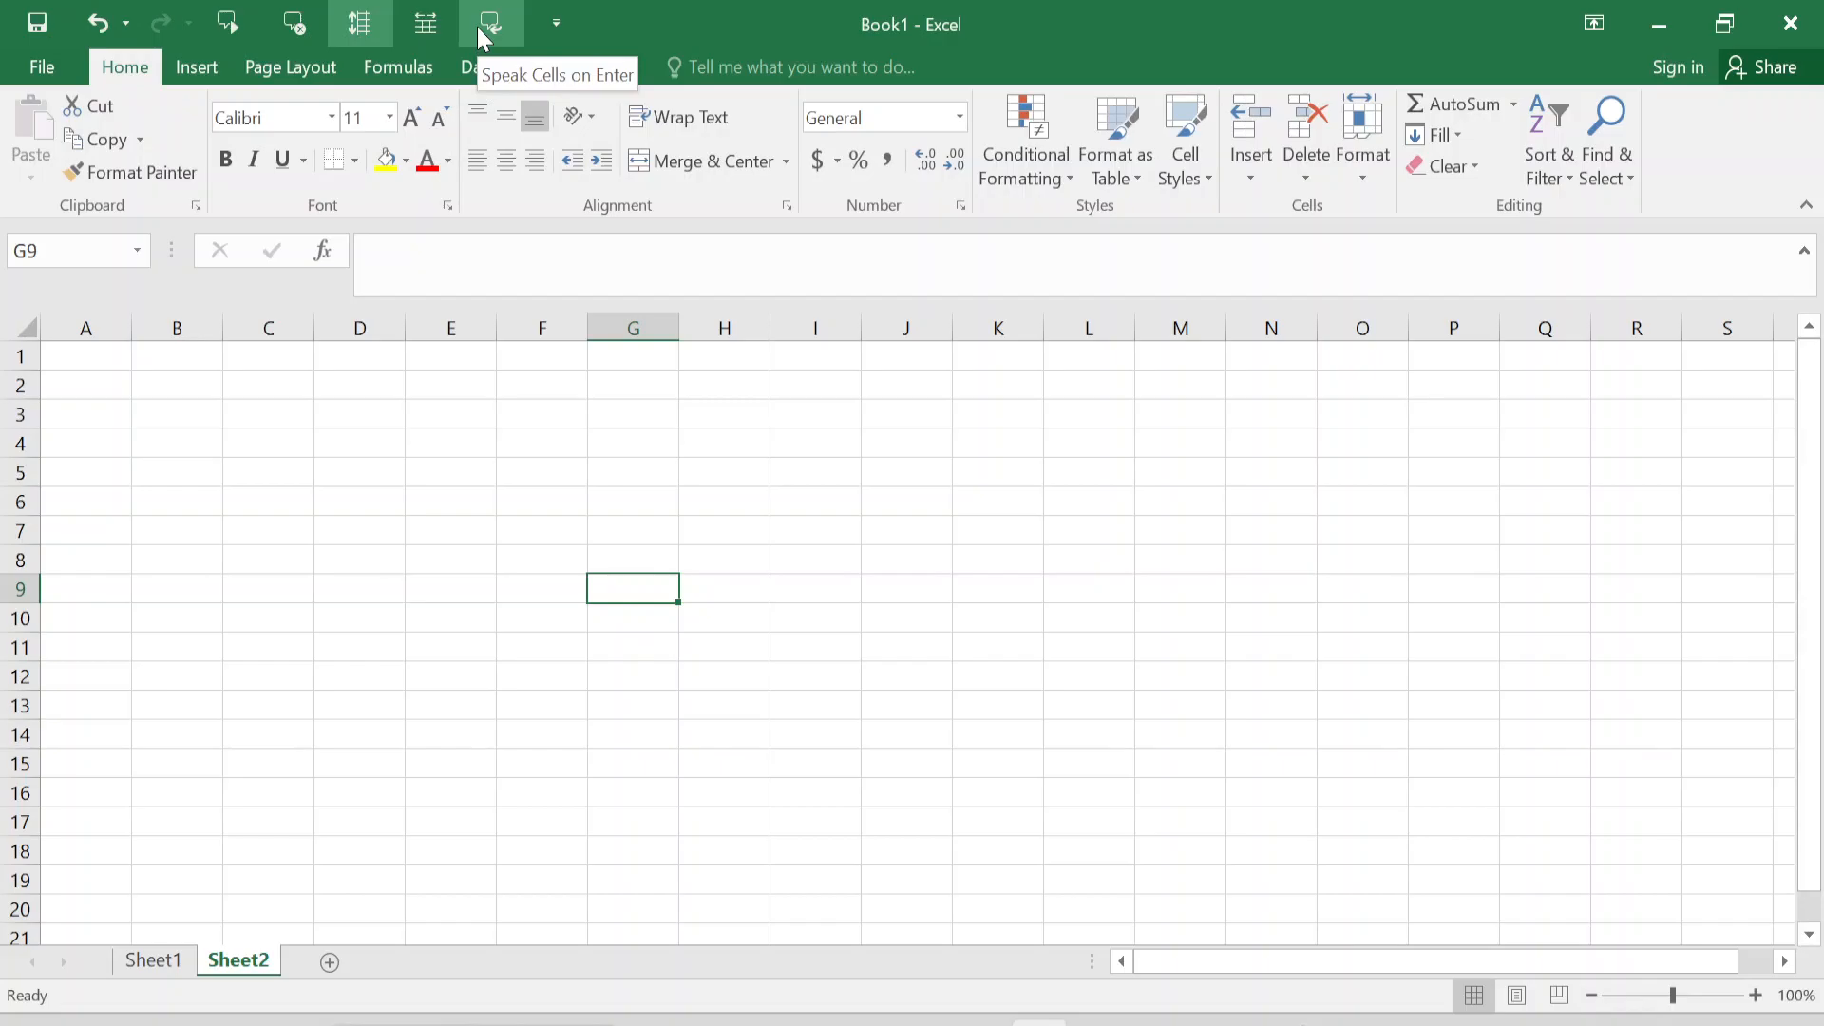
Copy the range B8:E18 from Sheet1 into Sheet2 starting at C4, and autofit Sheet2's column widths.
click(255, 439)
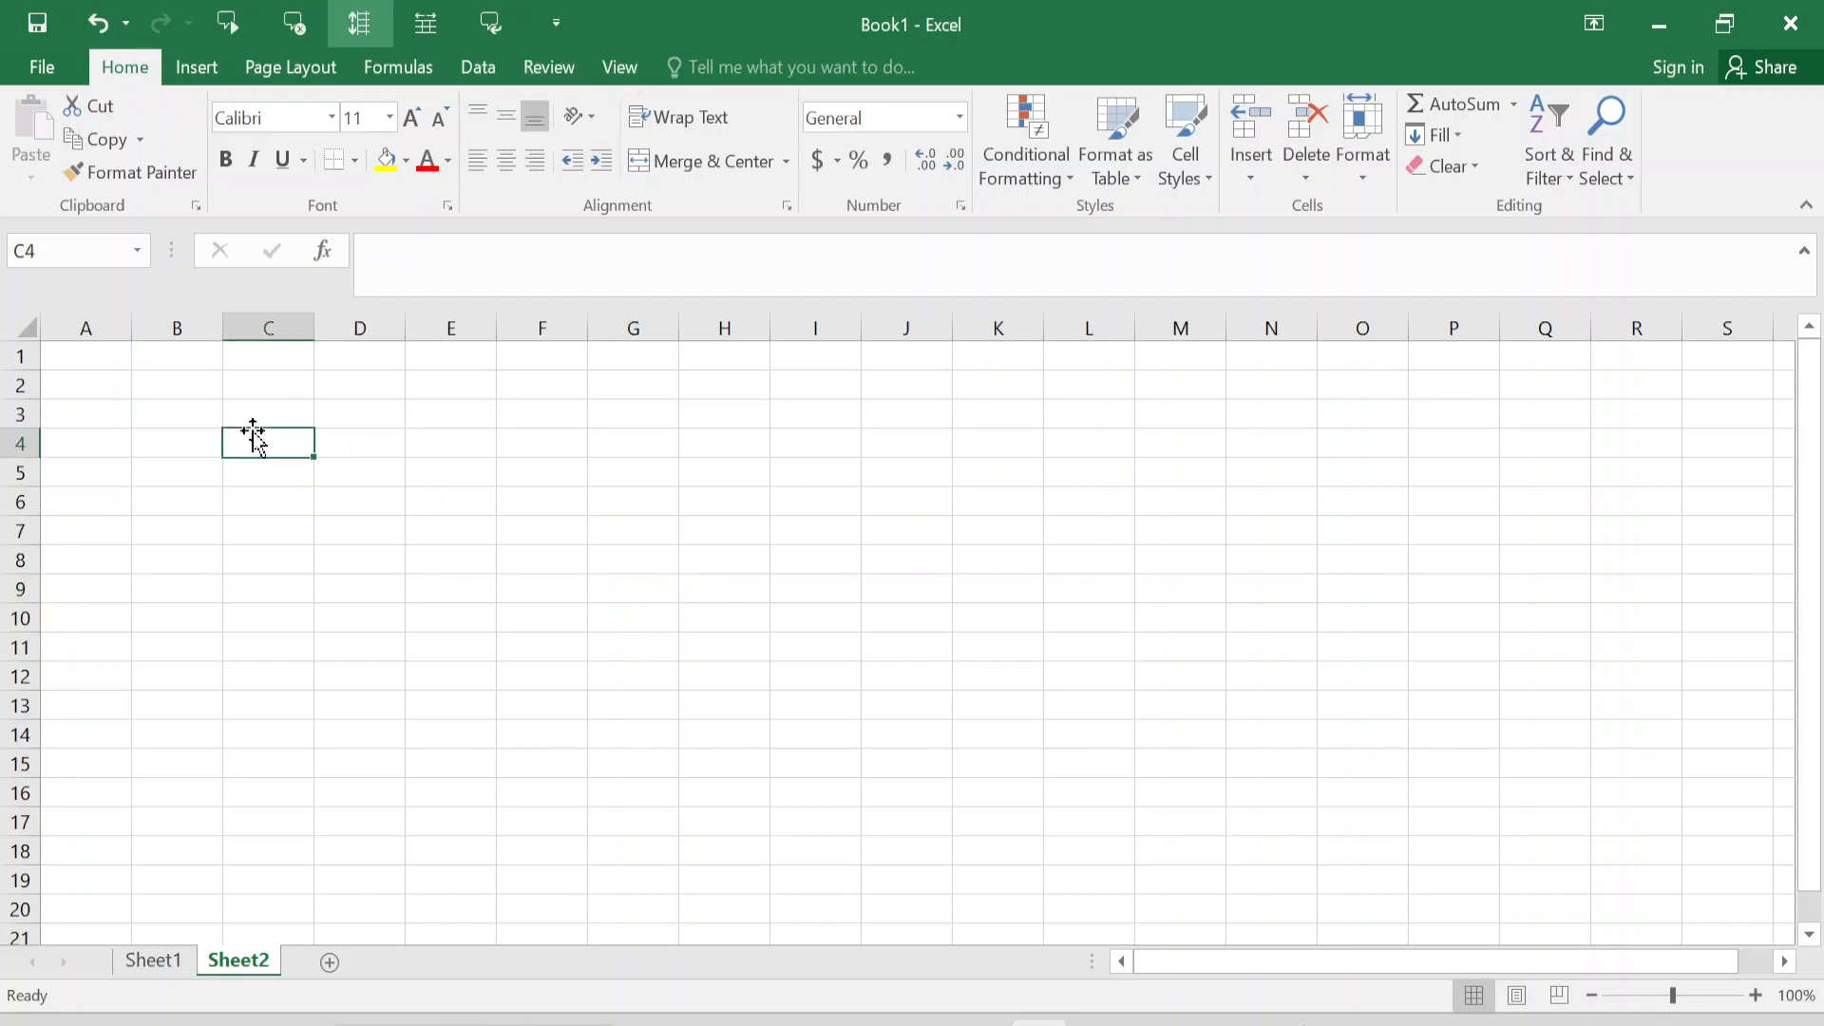
click(156, 961)
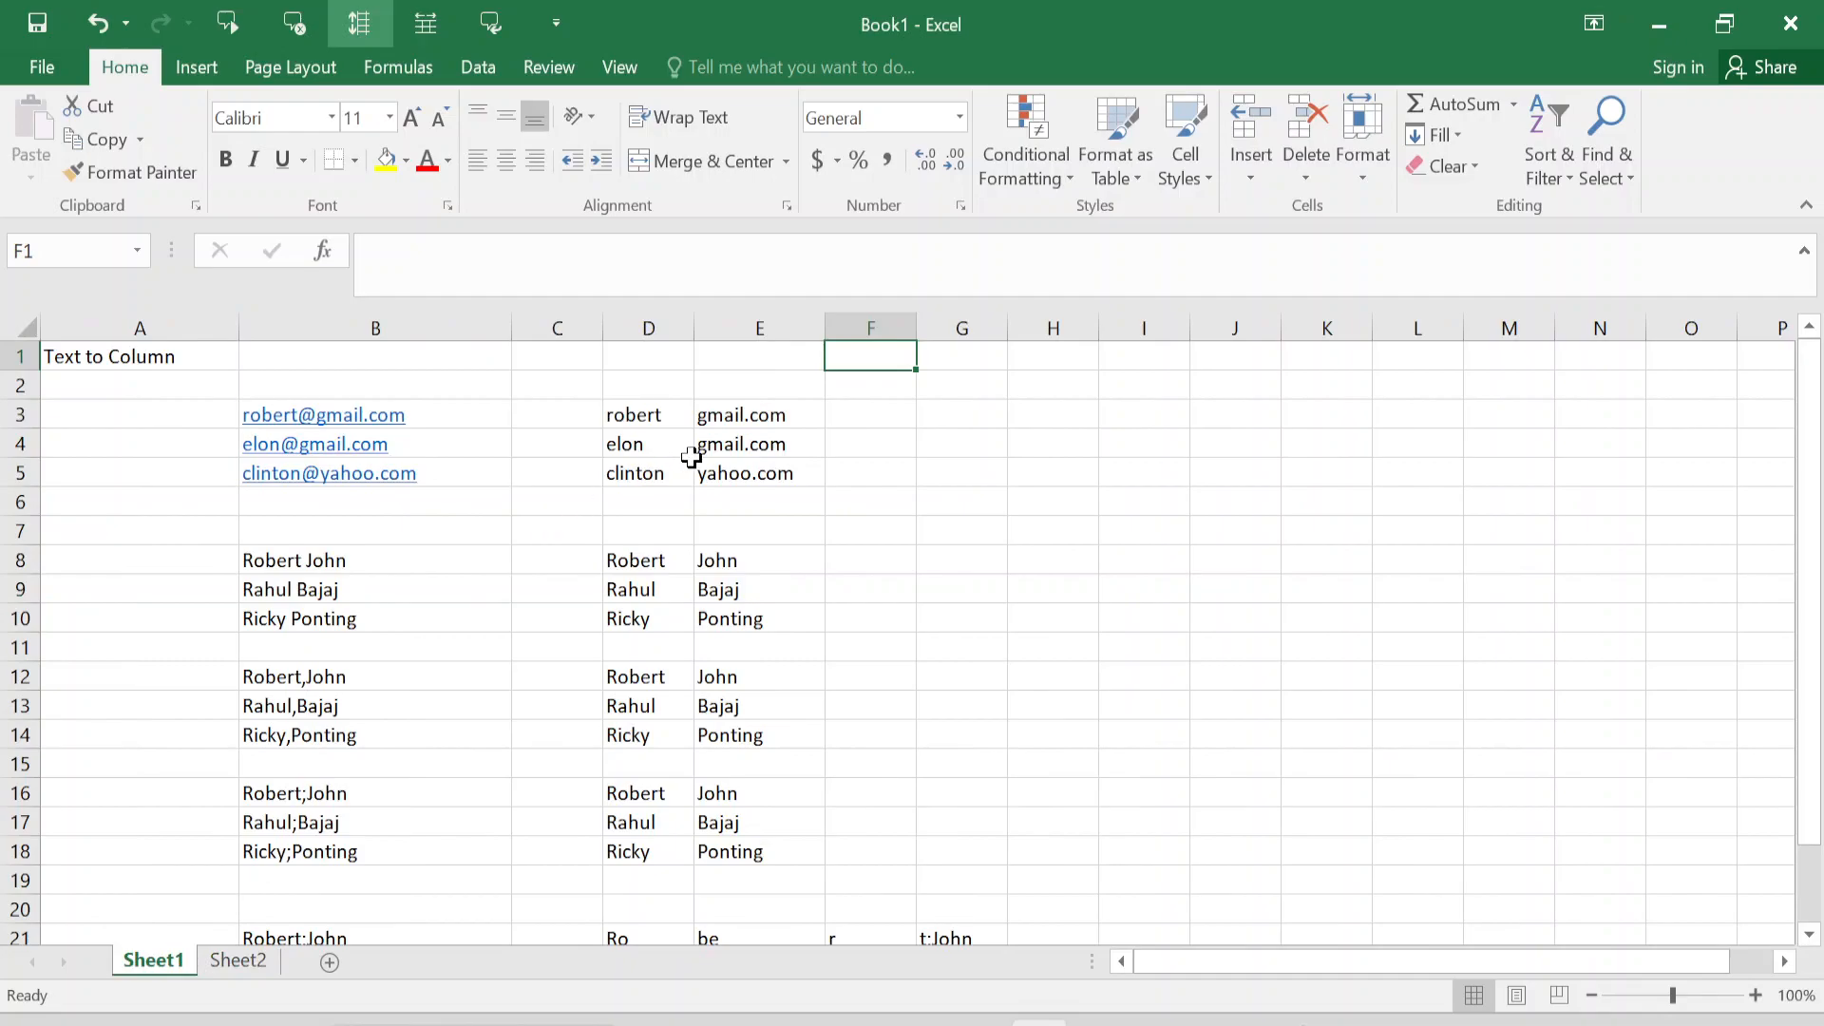
drag(354, 570, 577, 790)
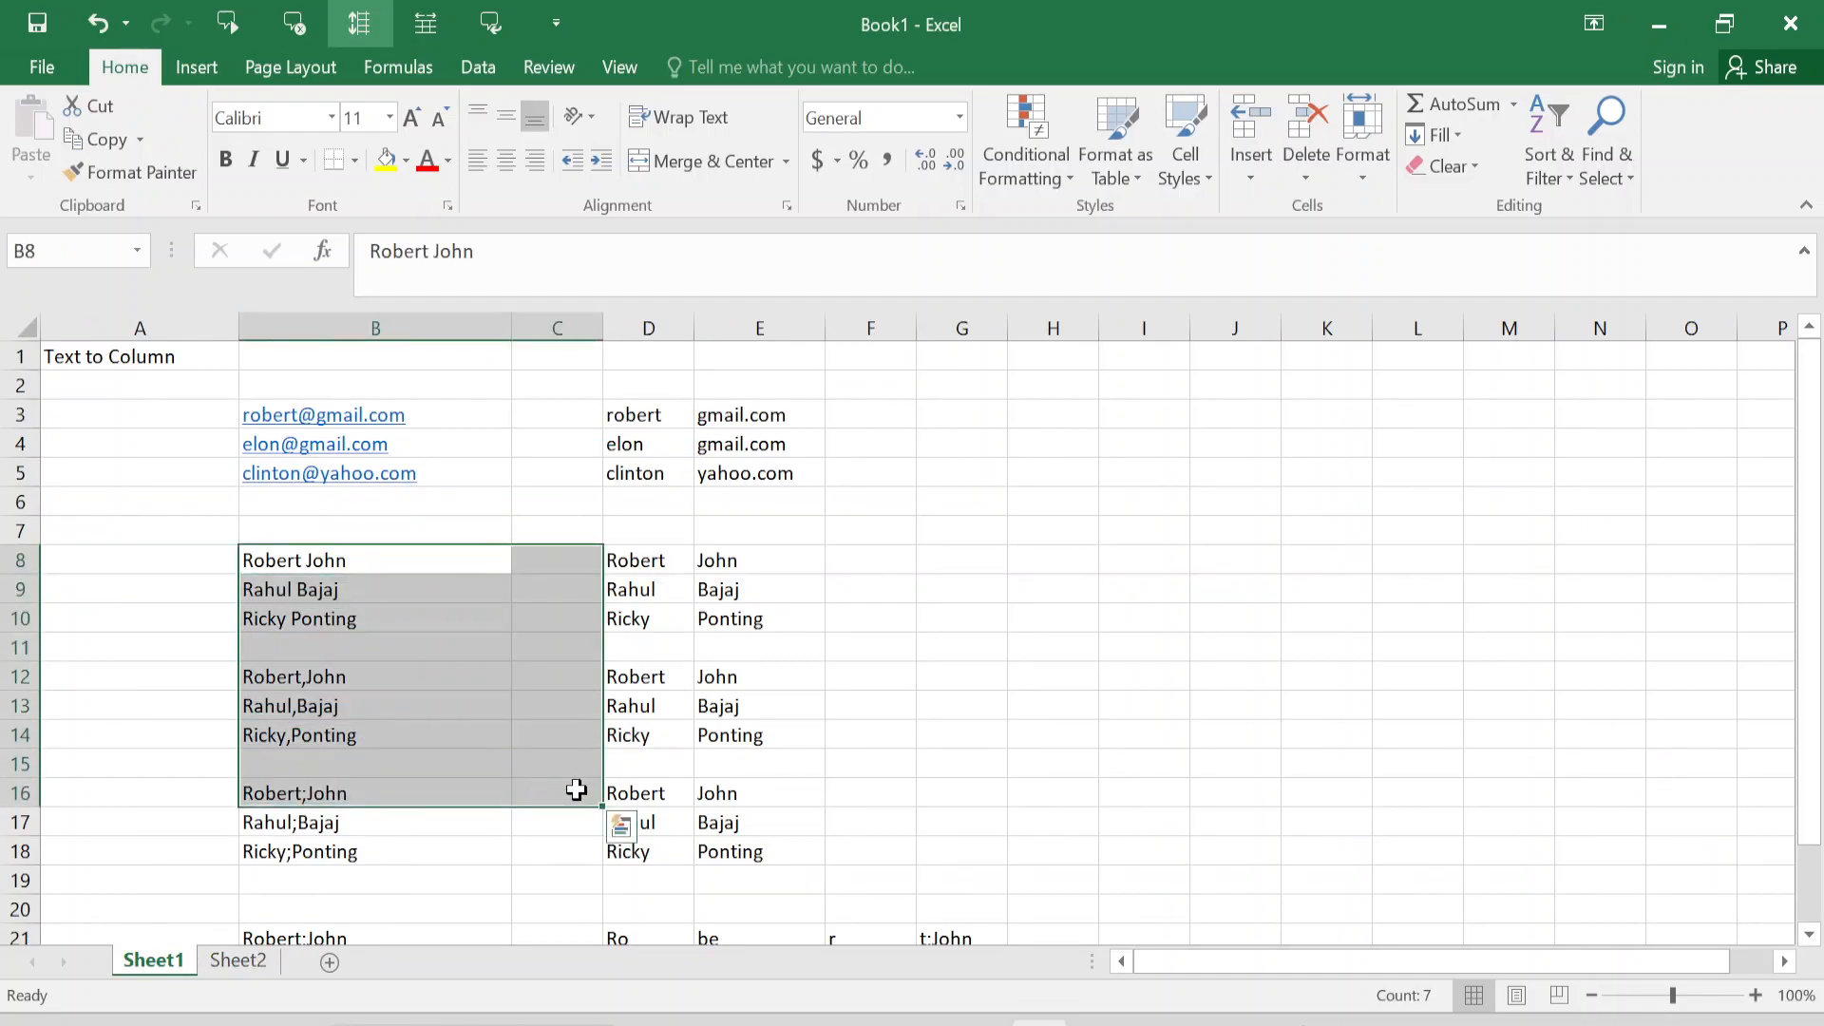
key(shift+Right)
key(shift+Right)
key(shift+Down)
key(shift+Down)
key(ctrl+c)
click(238, 960)
click(309, 445)
key(ctrl+v)
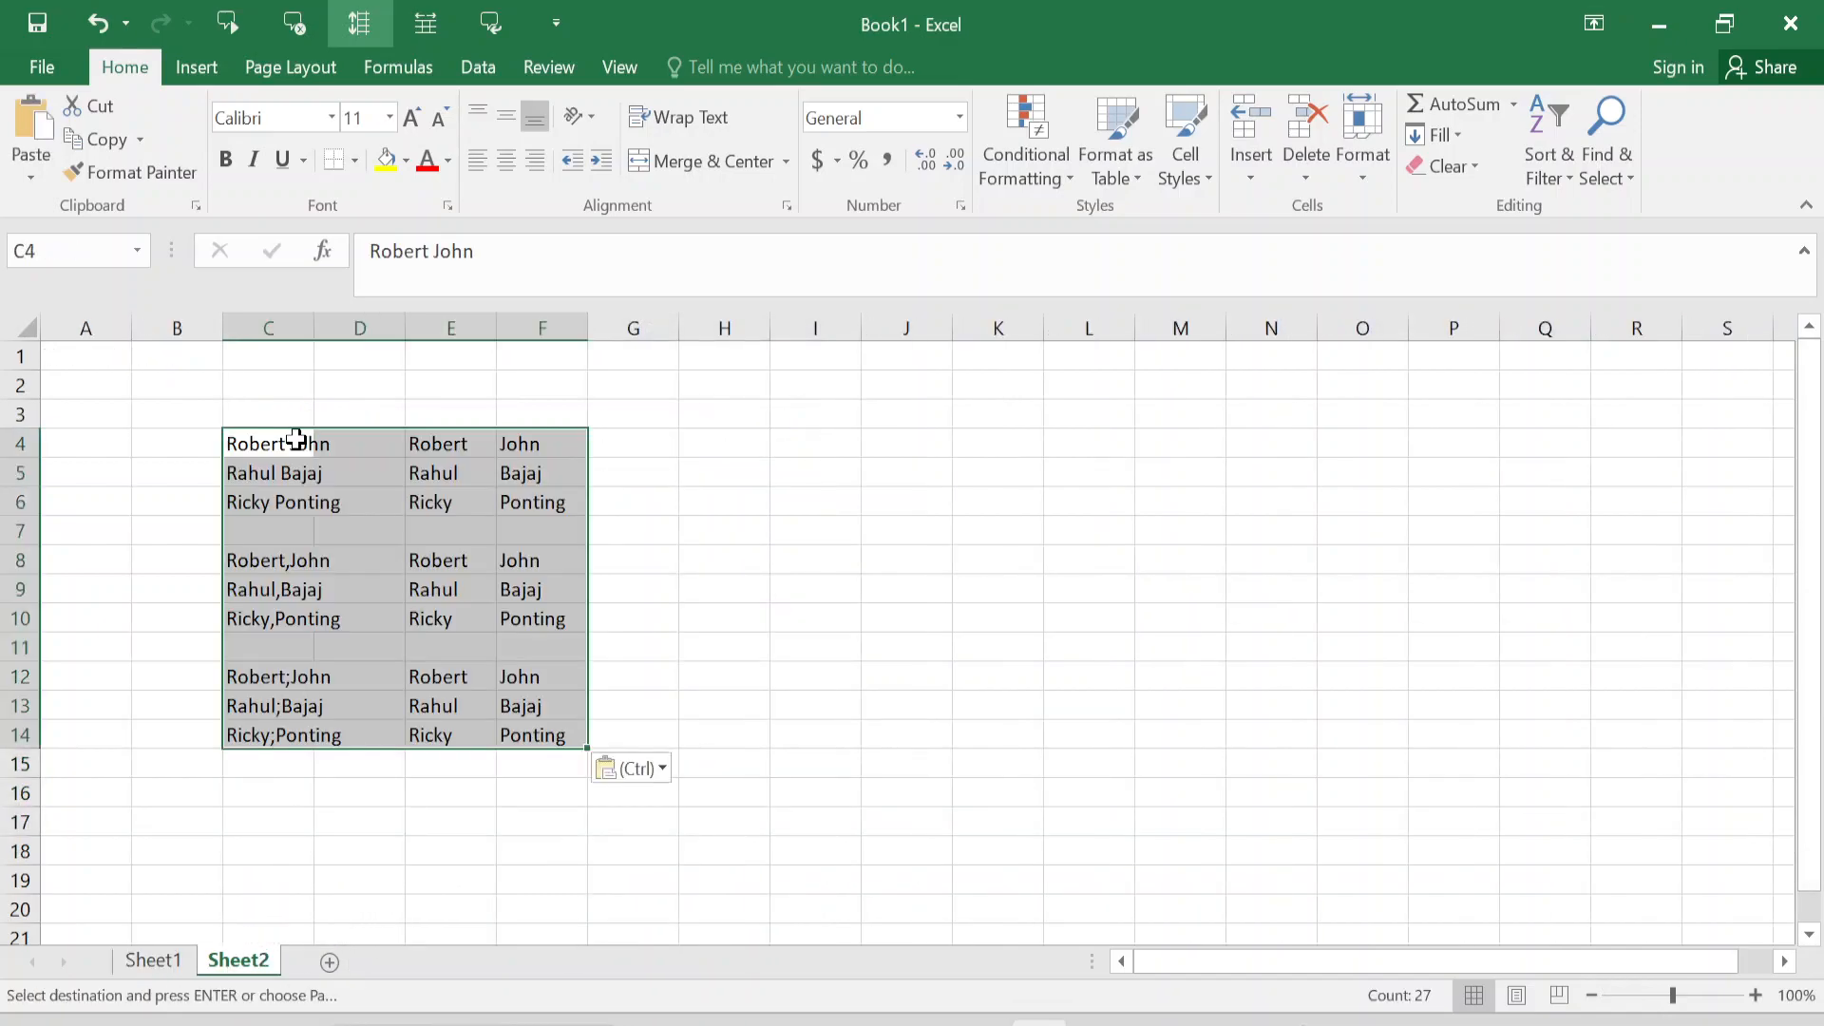
click(27, 326)
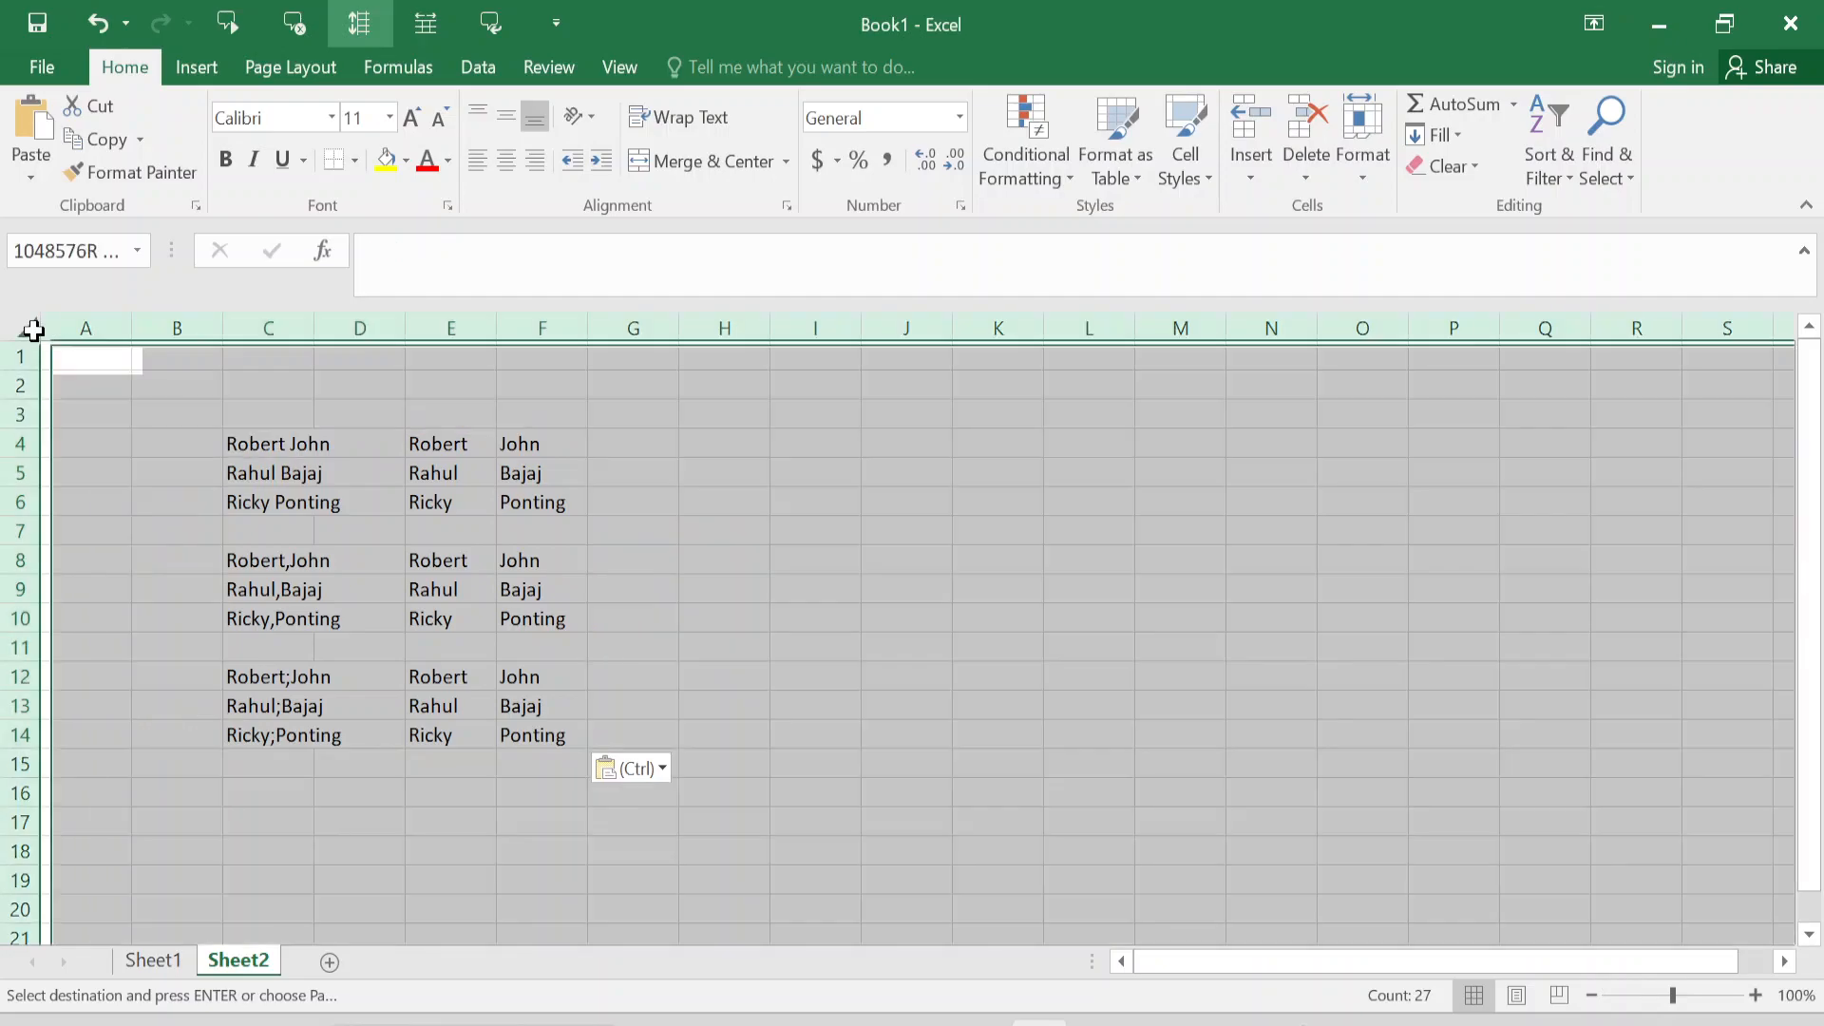
double_click(314, 328)
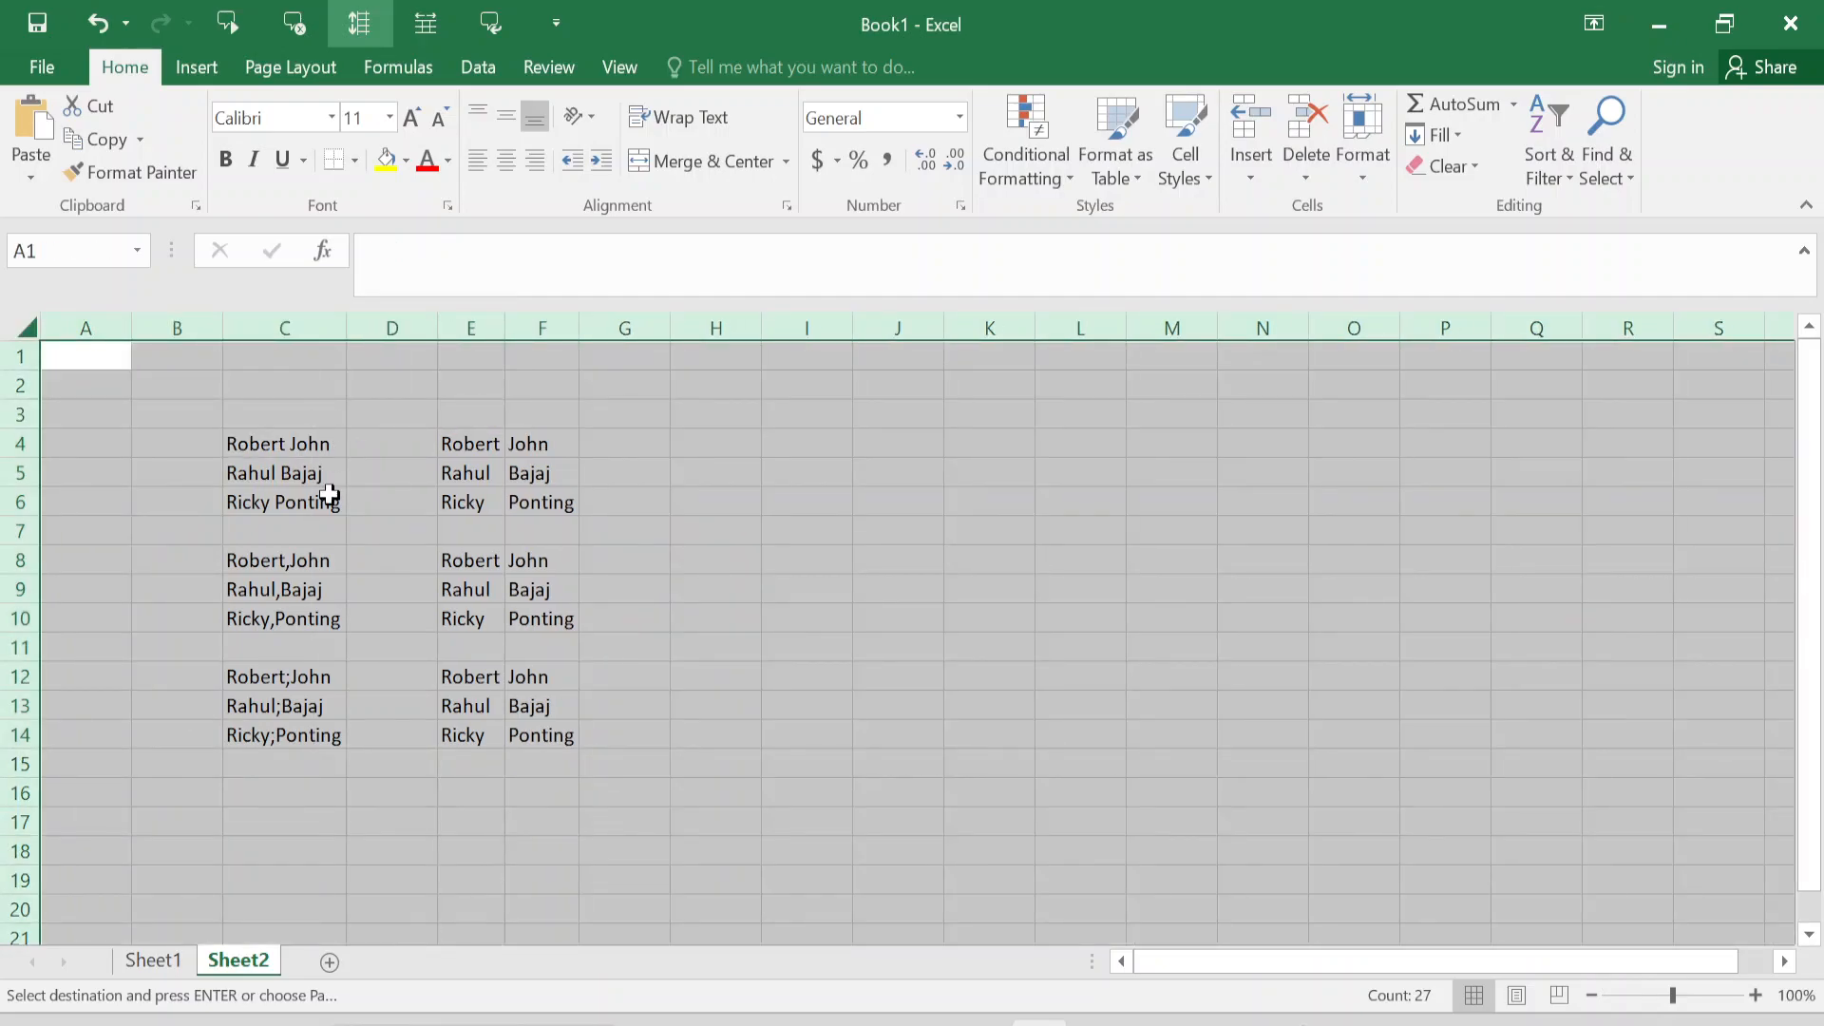
Have the pasted range C4:F14 read aloud by columns with Speak Cells.
drag(256, 452, 566, 737)
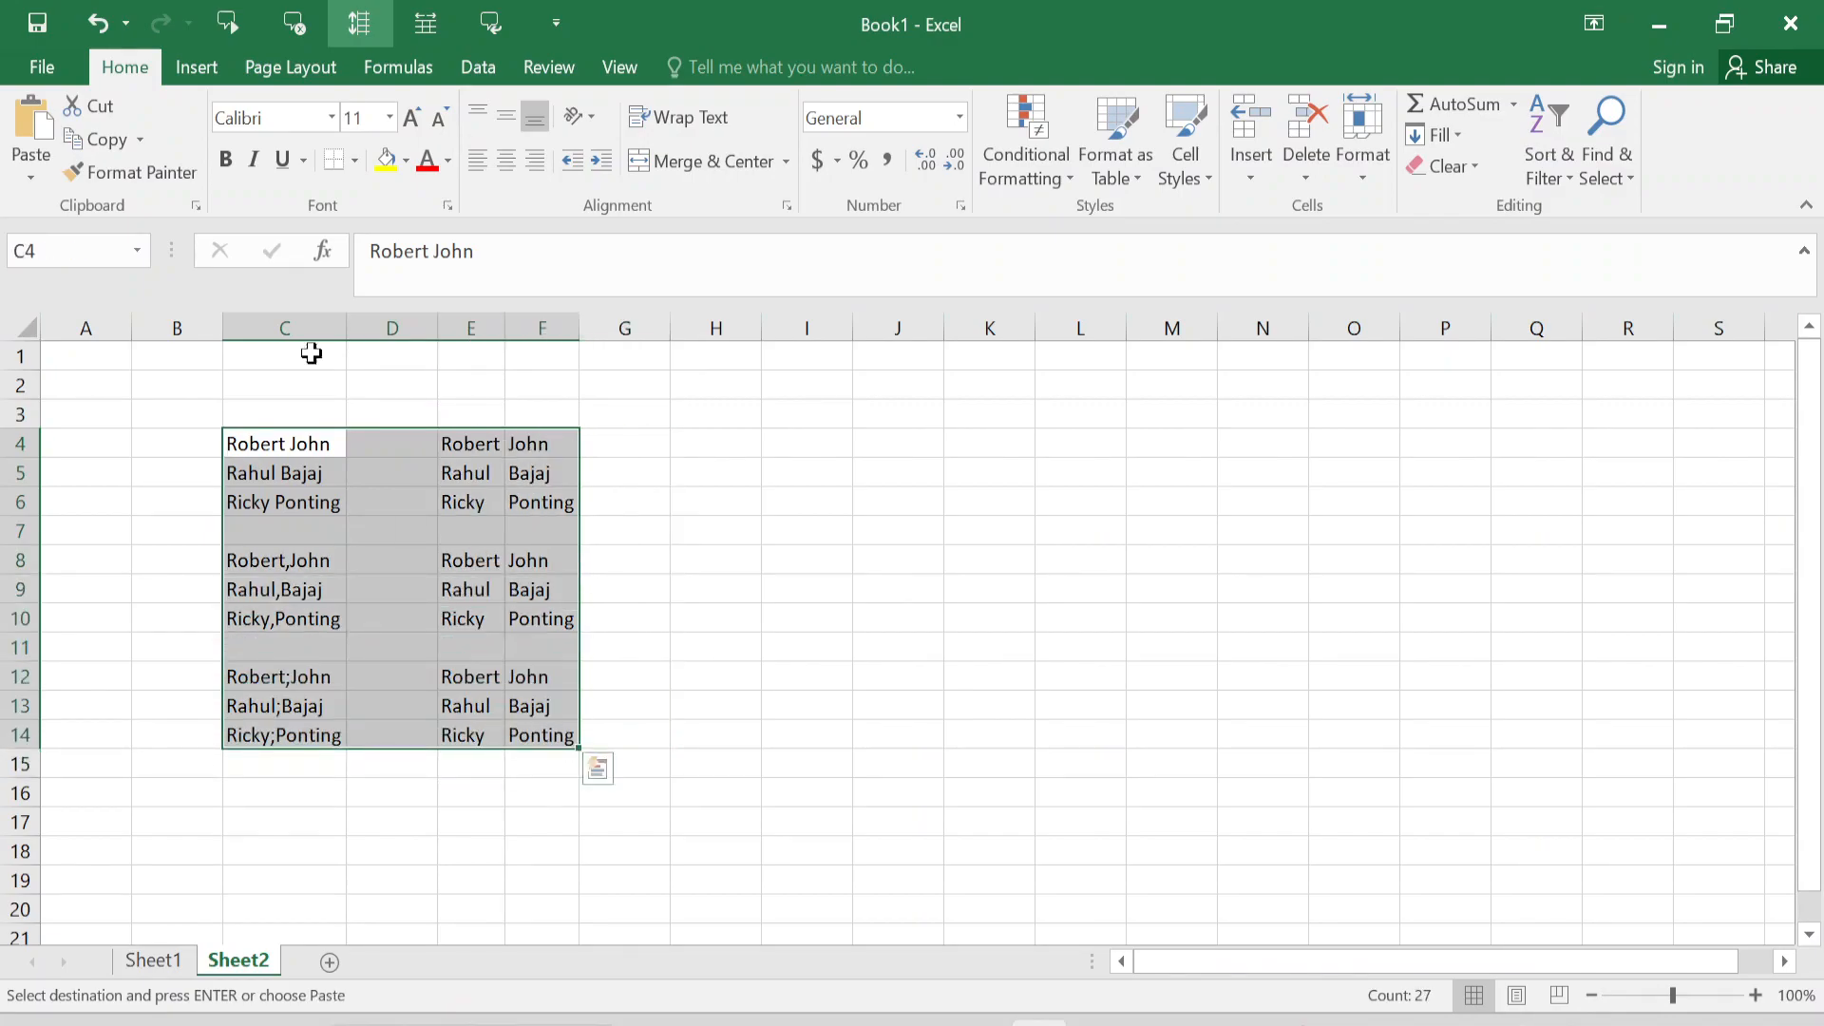
click(236, 24)
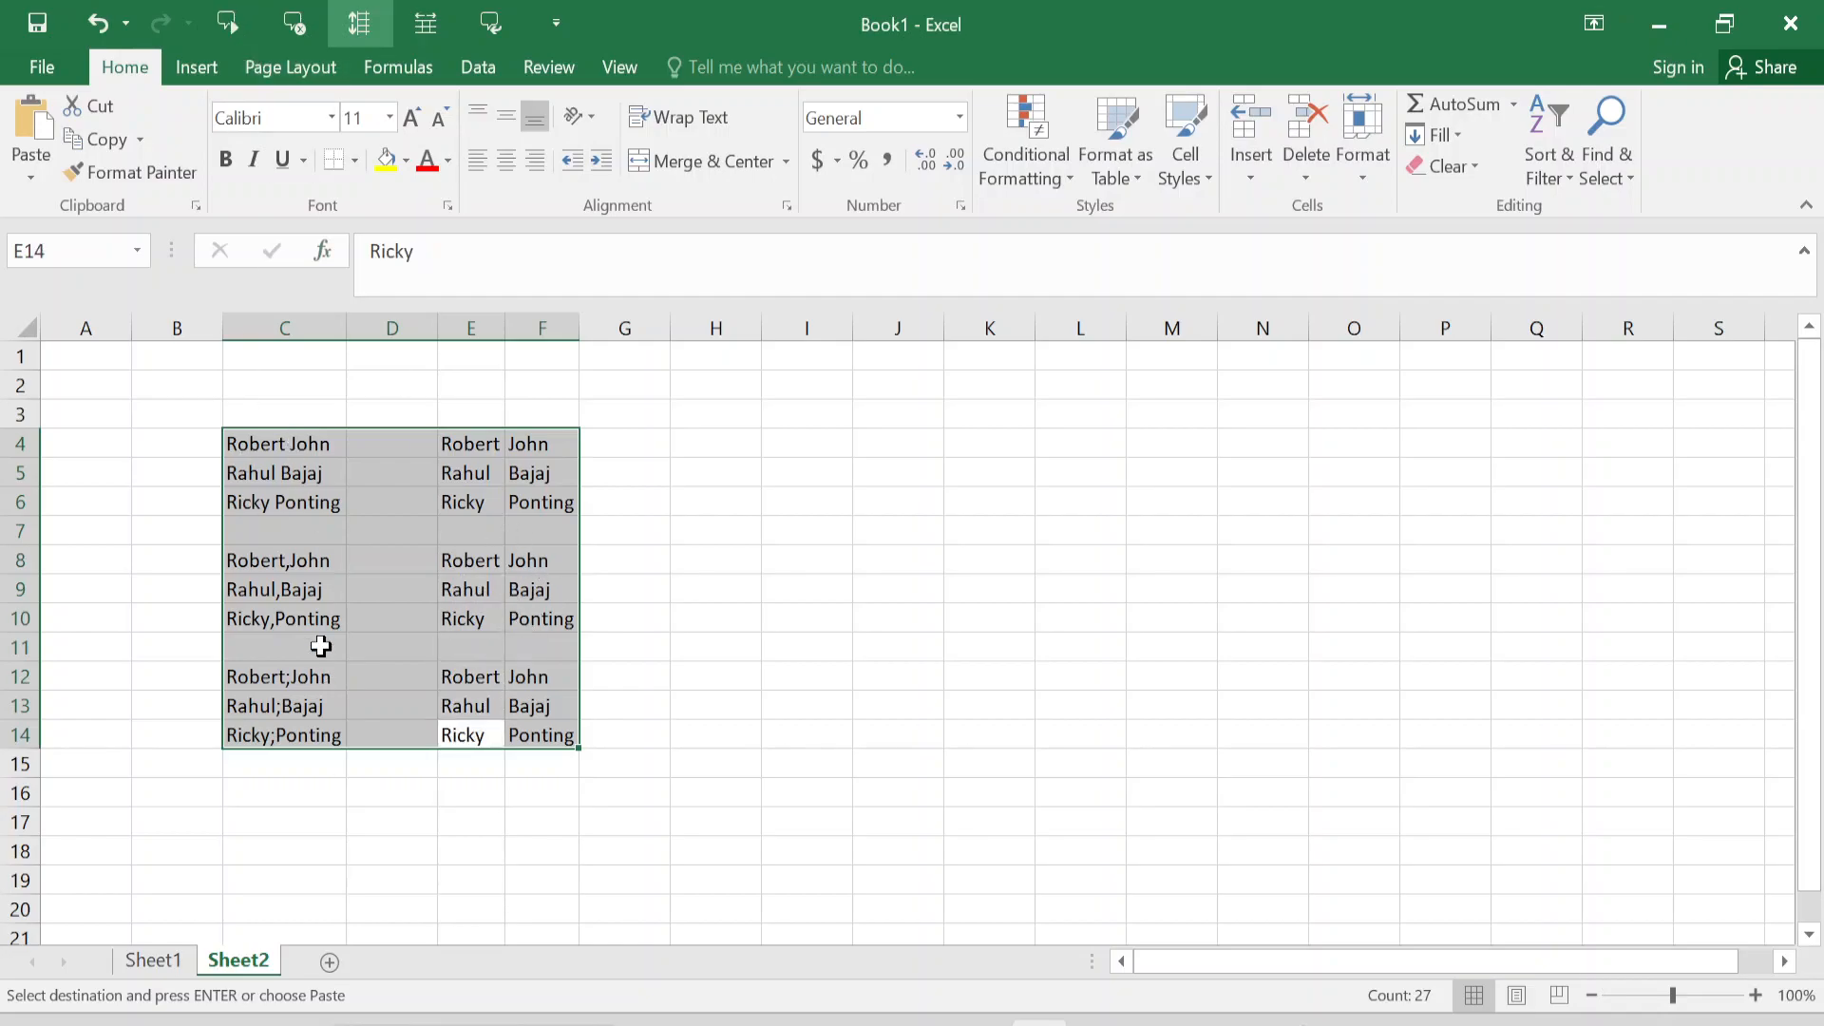
click(413, 503)
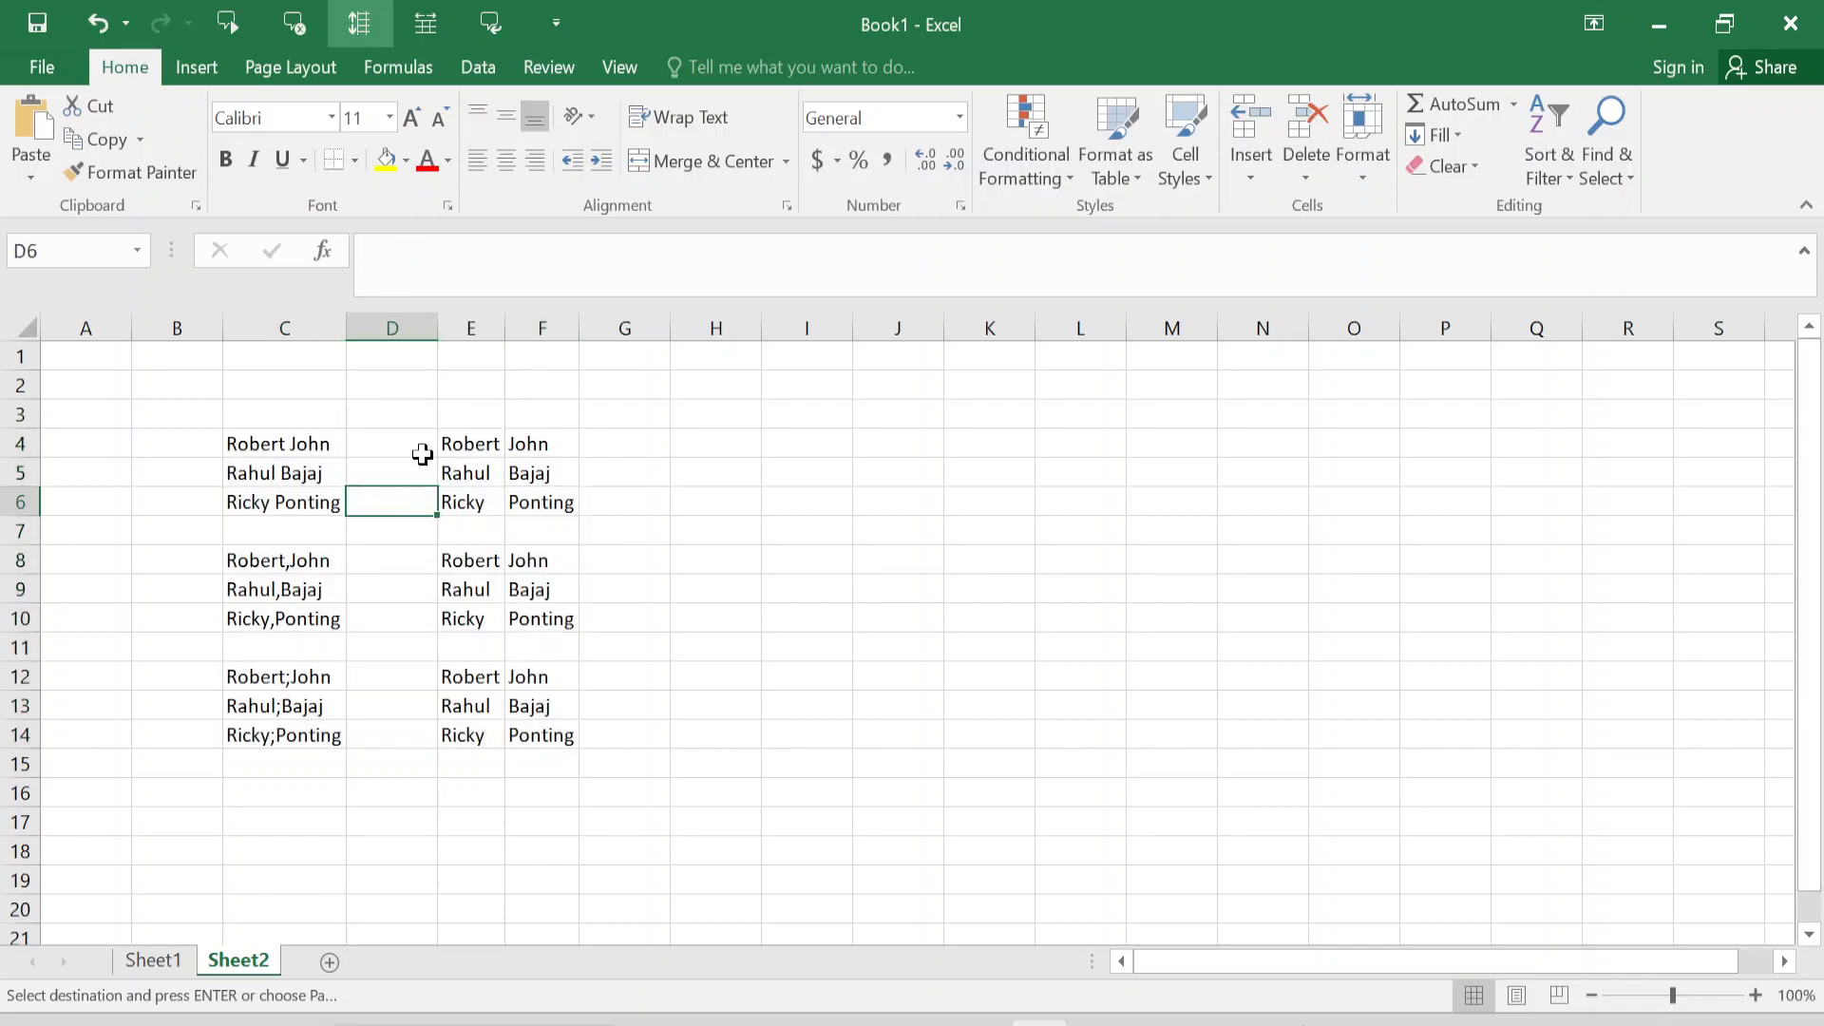
Delete the blank column D and the two blank rows separating the name groups on Sheet2.
click(408, 321)
key(ctrl+minus)
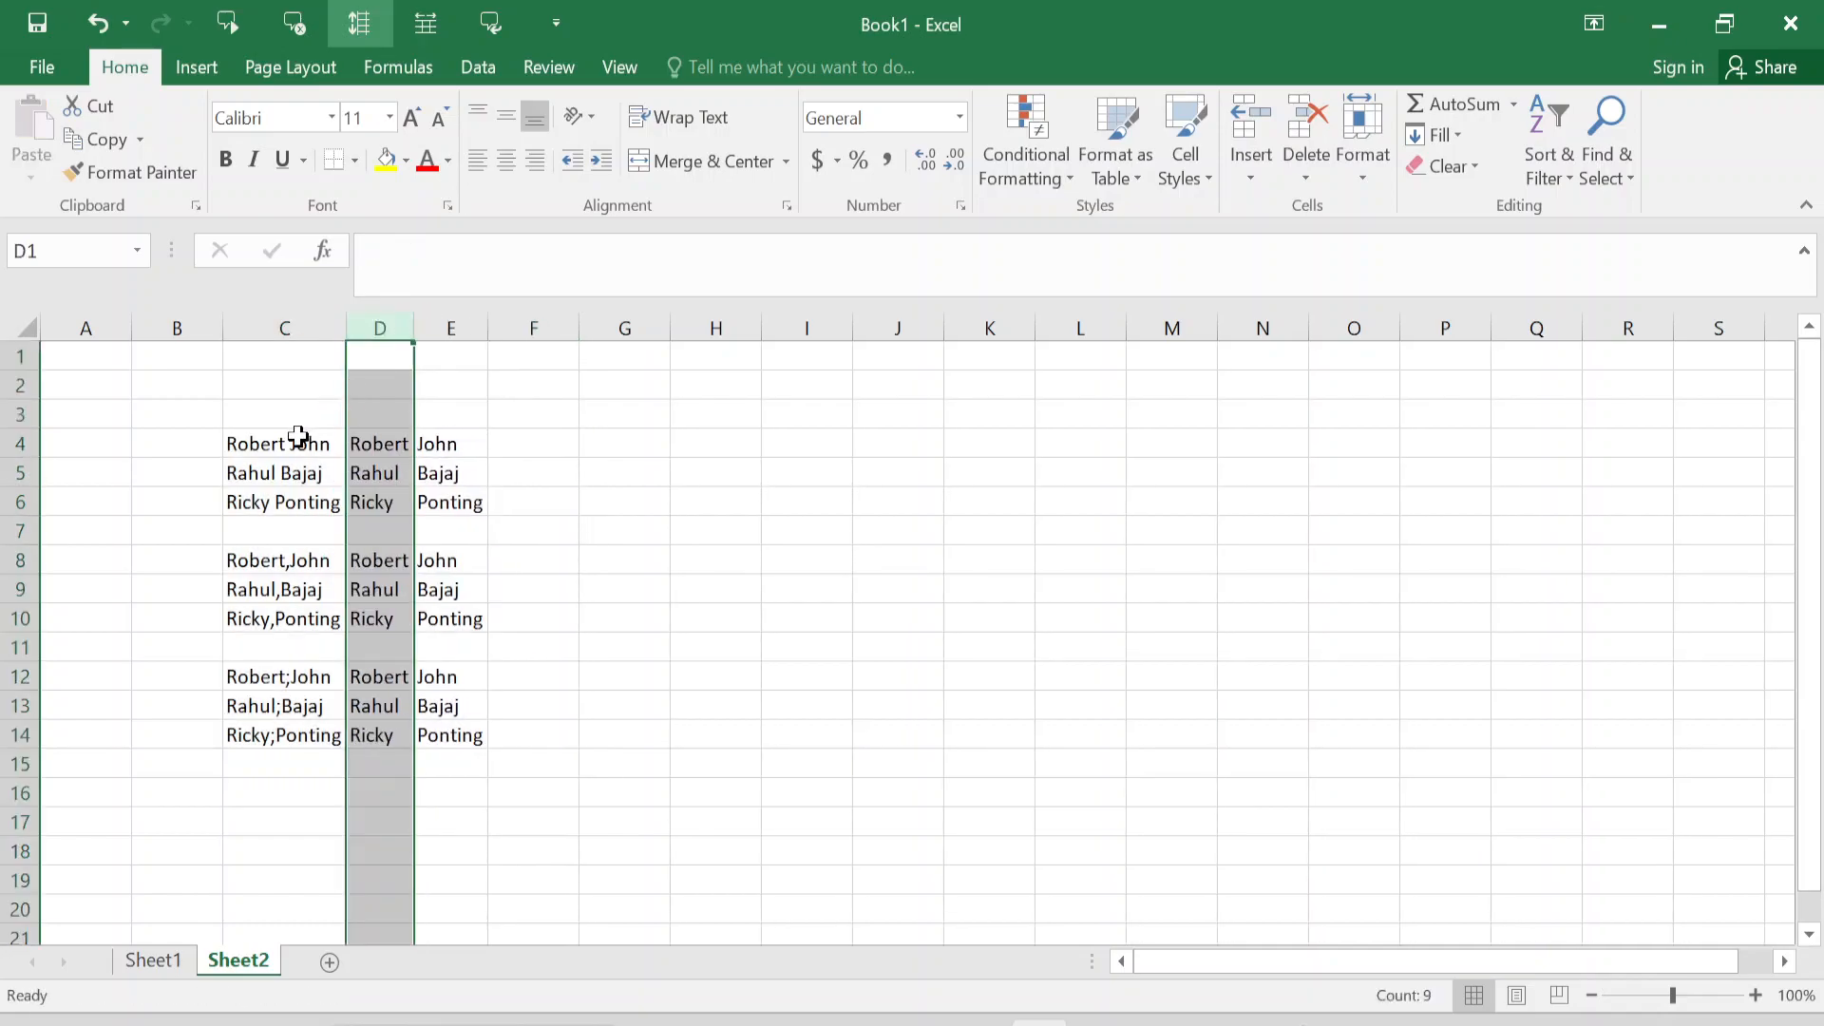
click(16, 531)
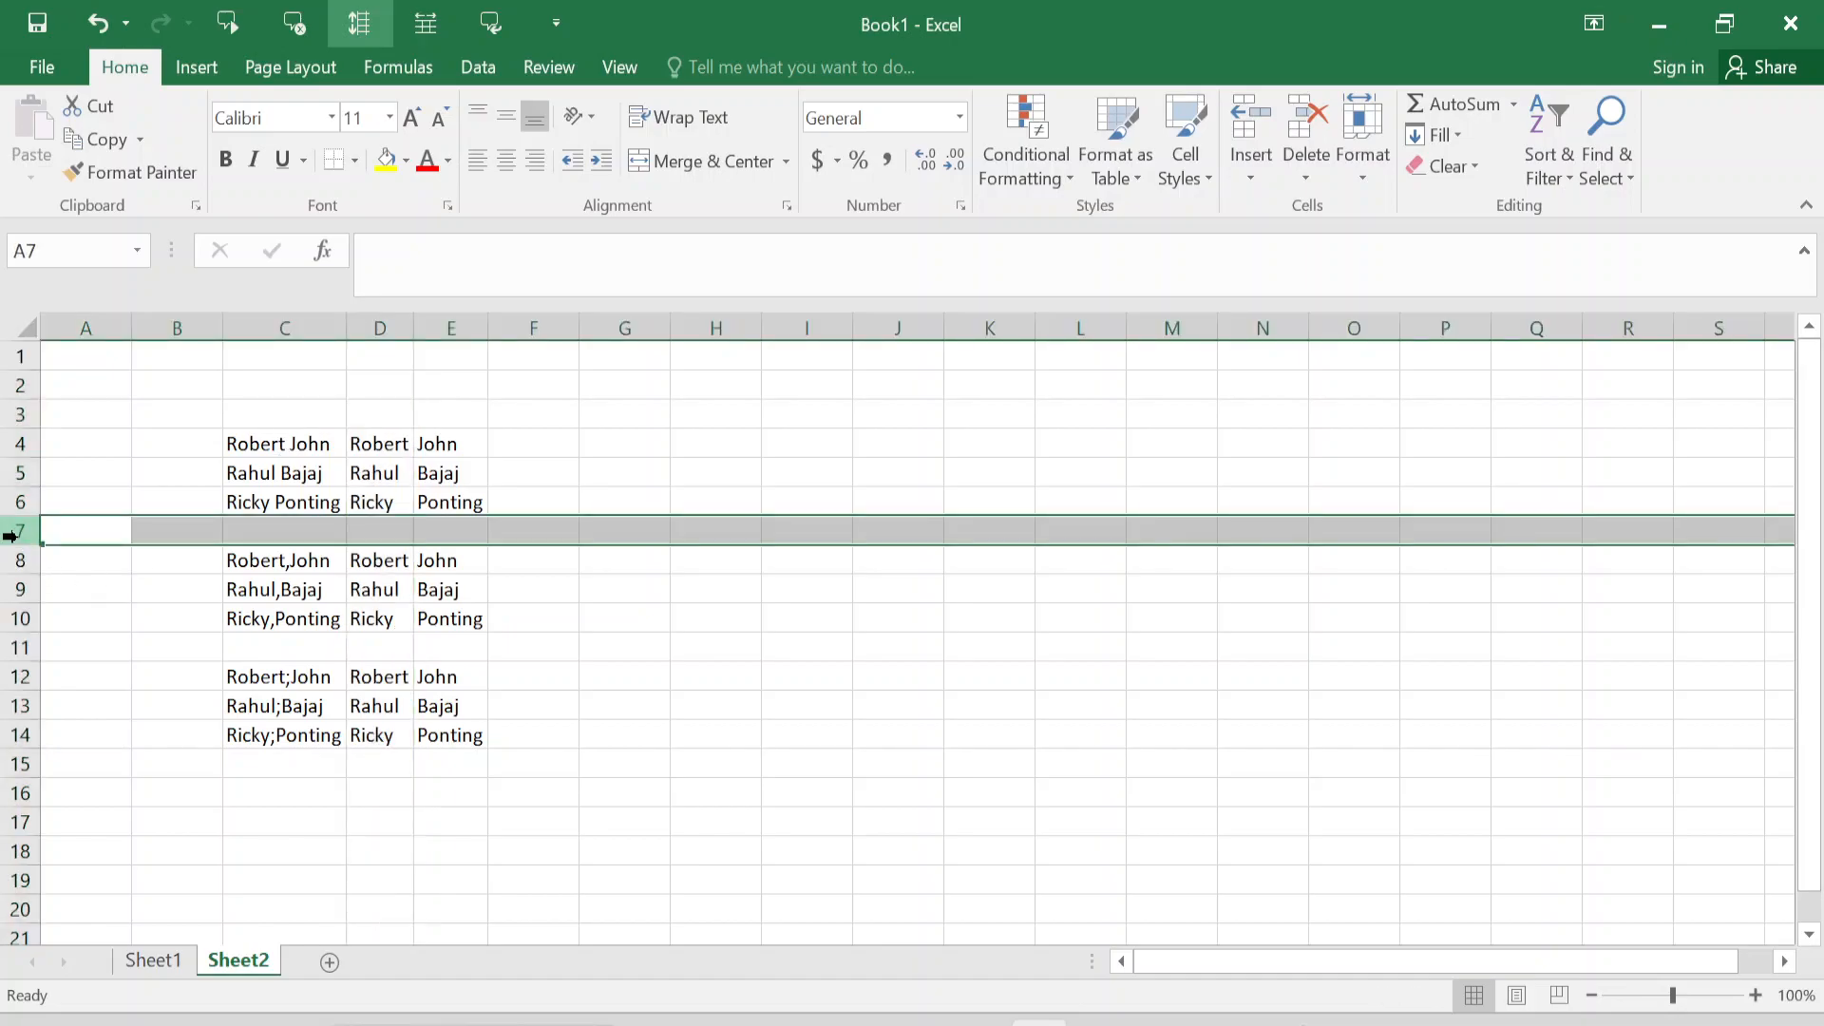
key(ctrl+minus)
click(14, 619)
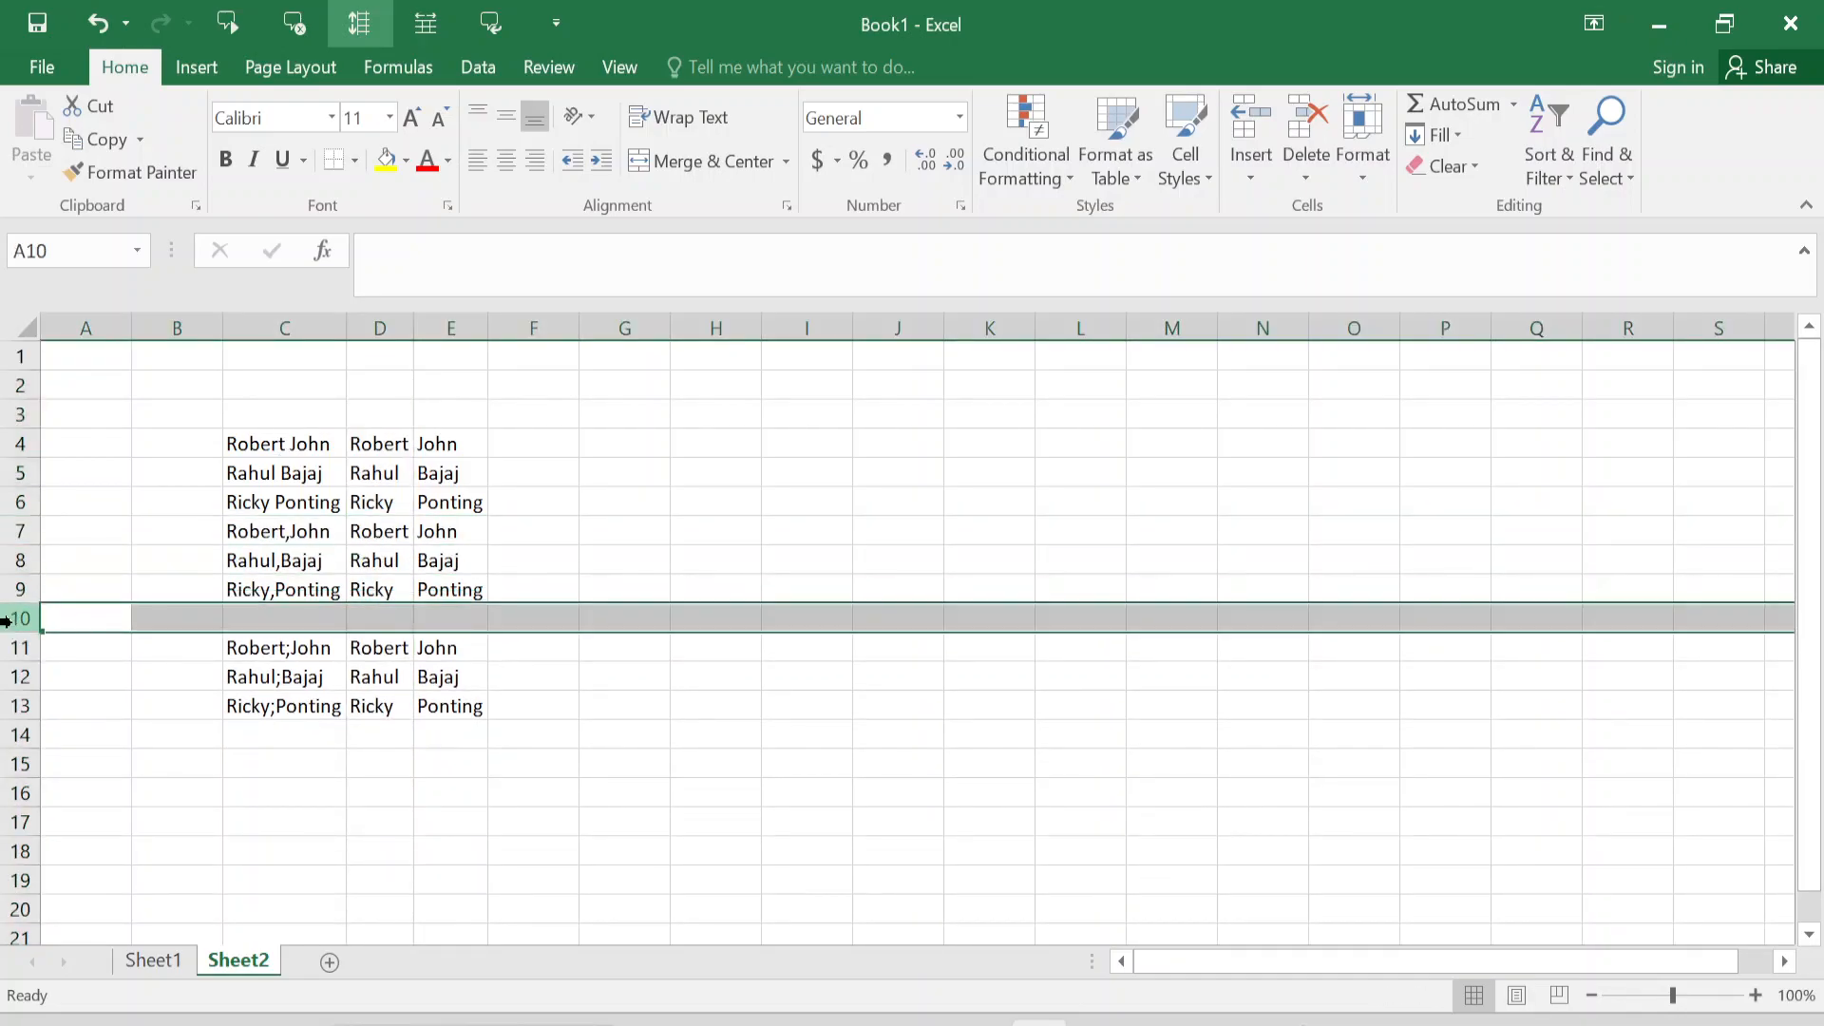
key(ctrl+minus)
Have the compacted range C4:E12 read aloud by columns, and stop the speech partway through column C.
drag(252, 444, 443, 692)
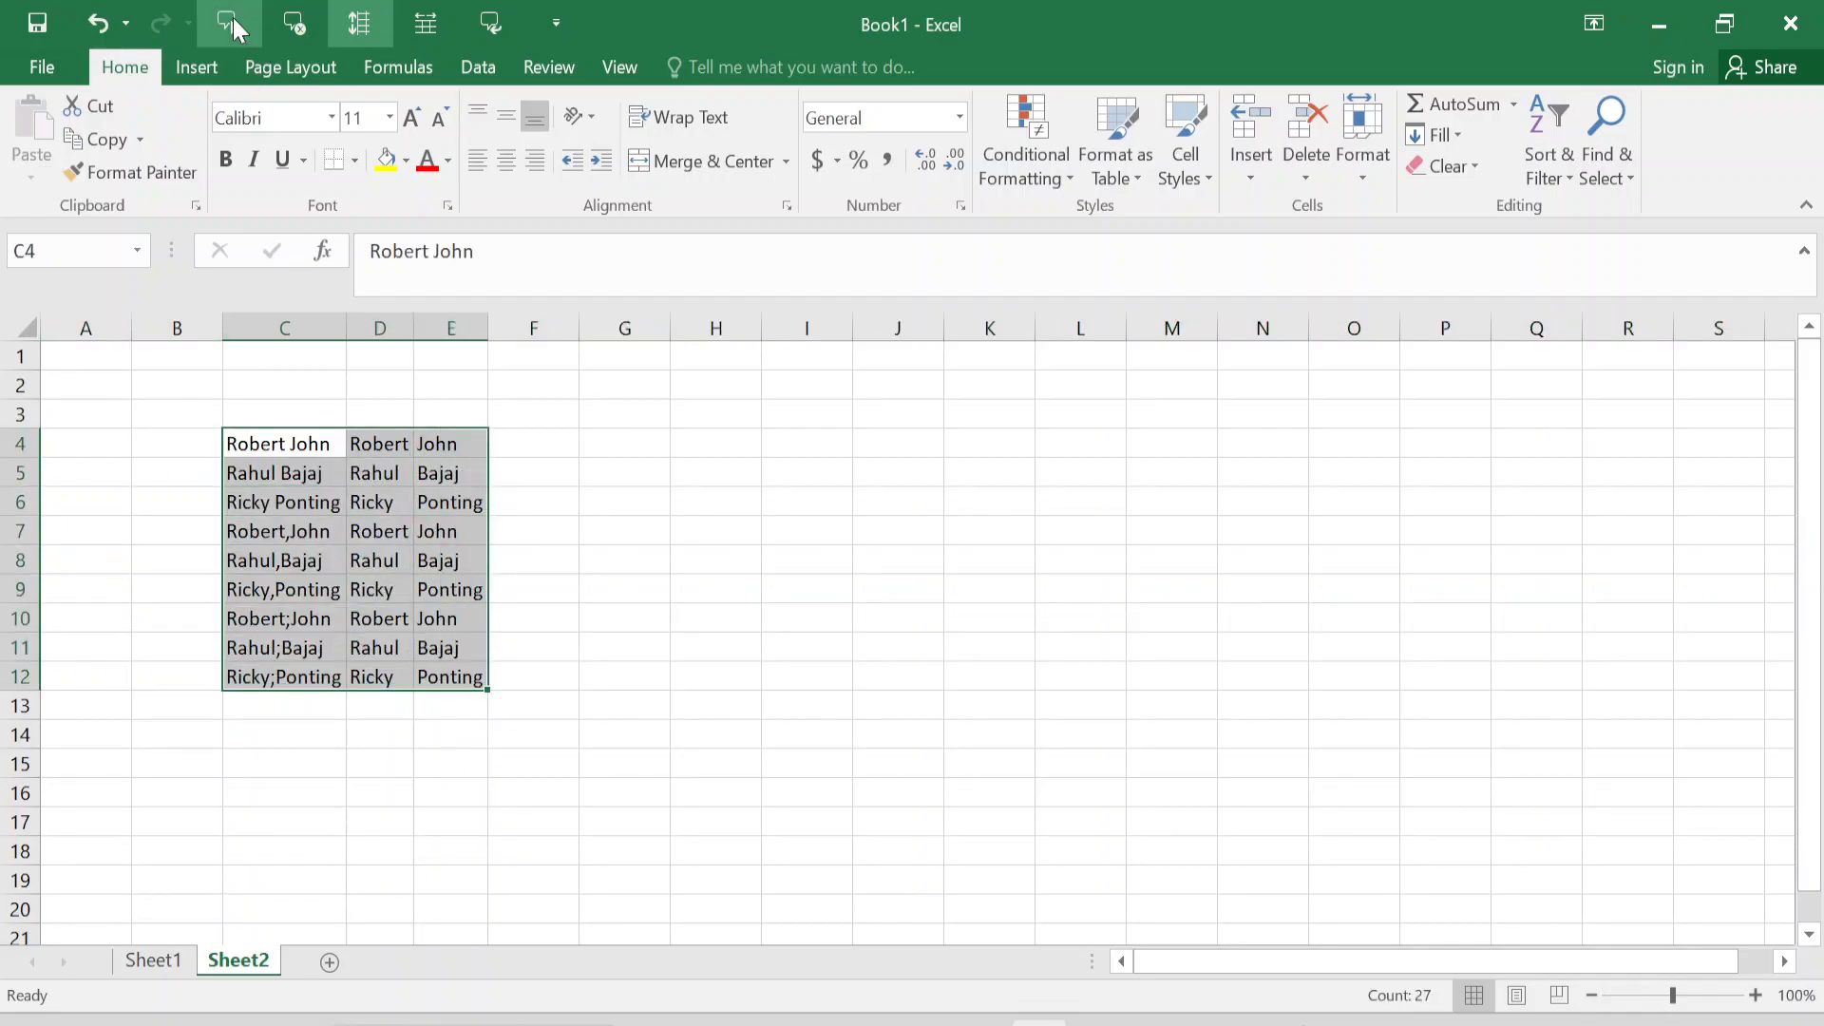
key(Return)
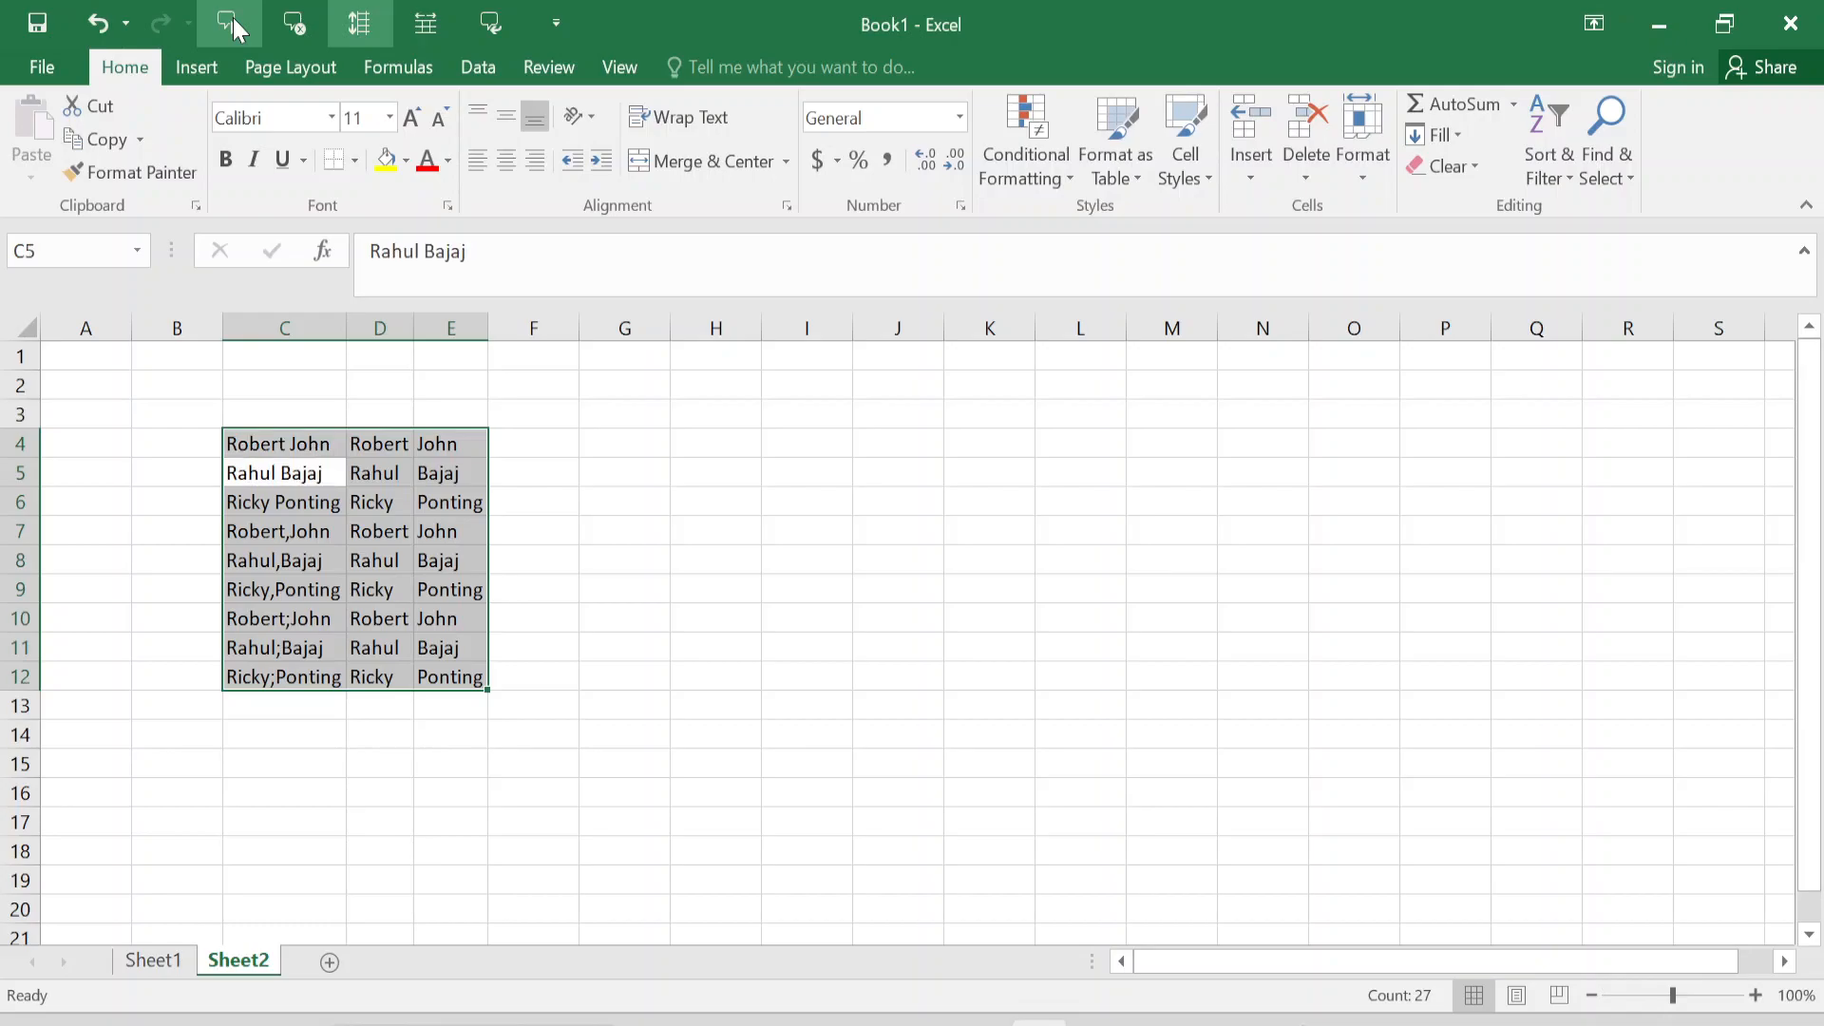
key(Return)
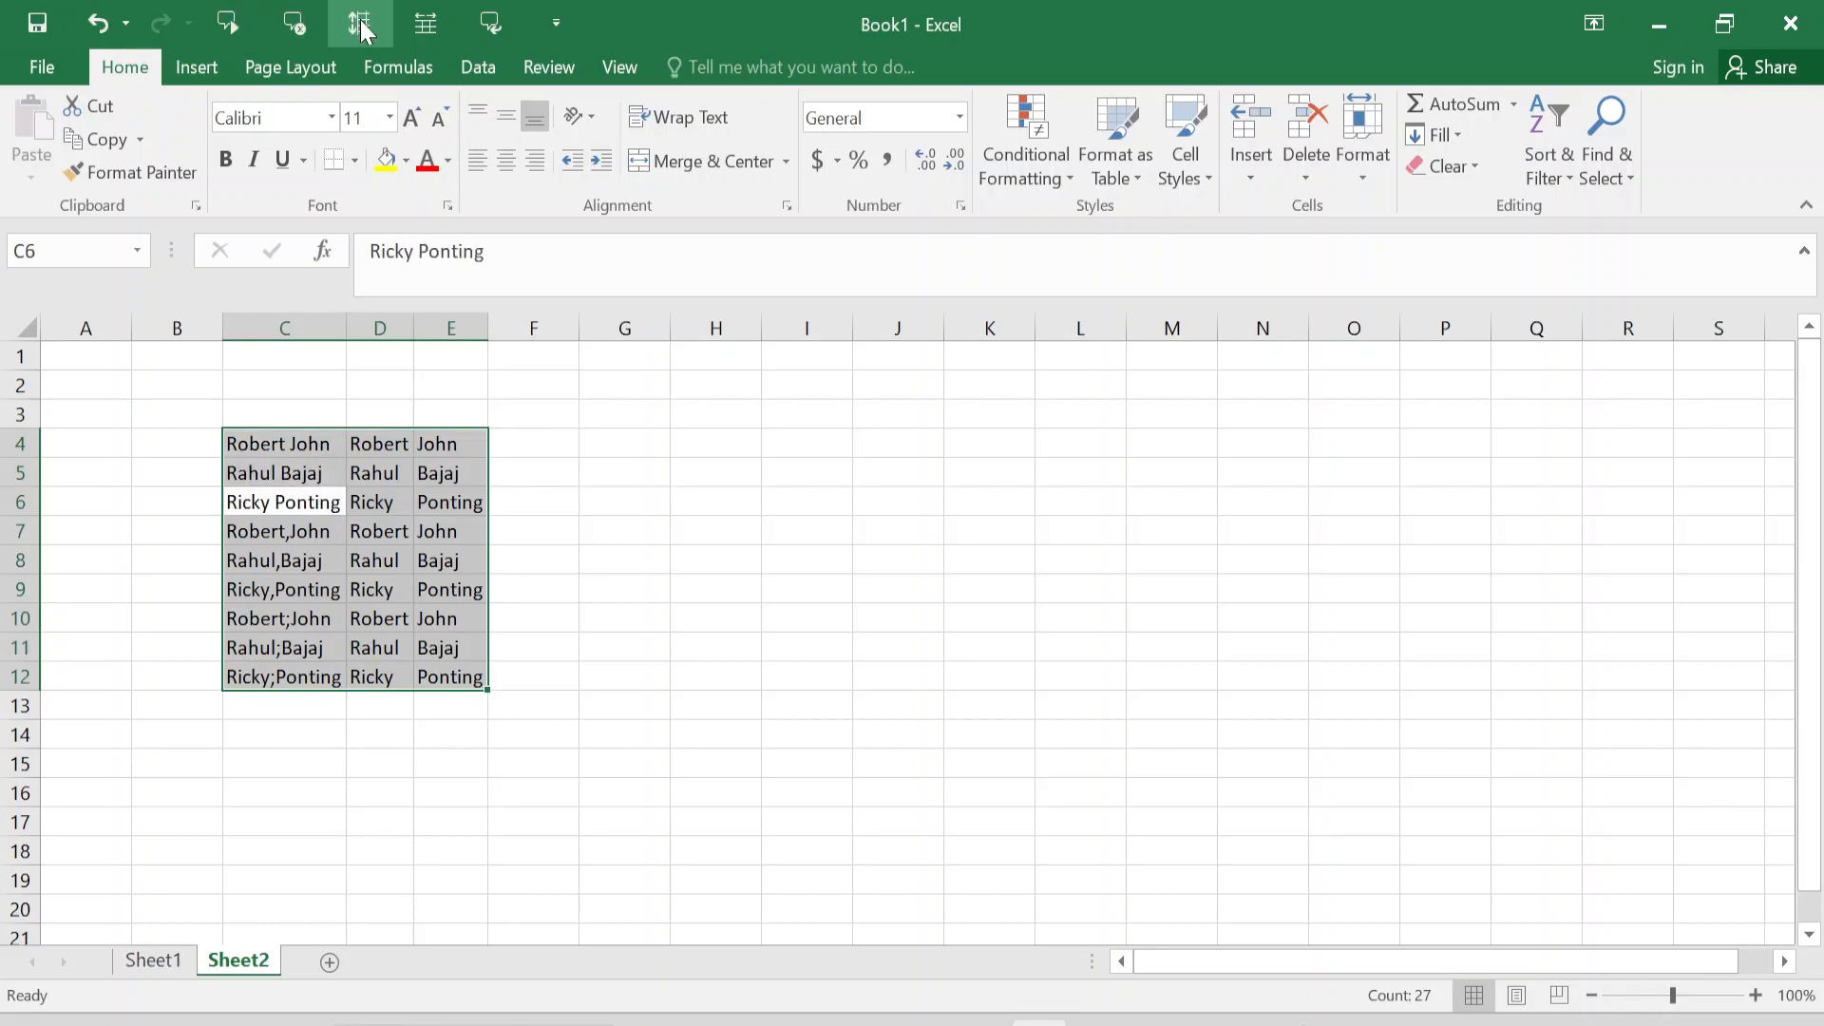
key(Return)
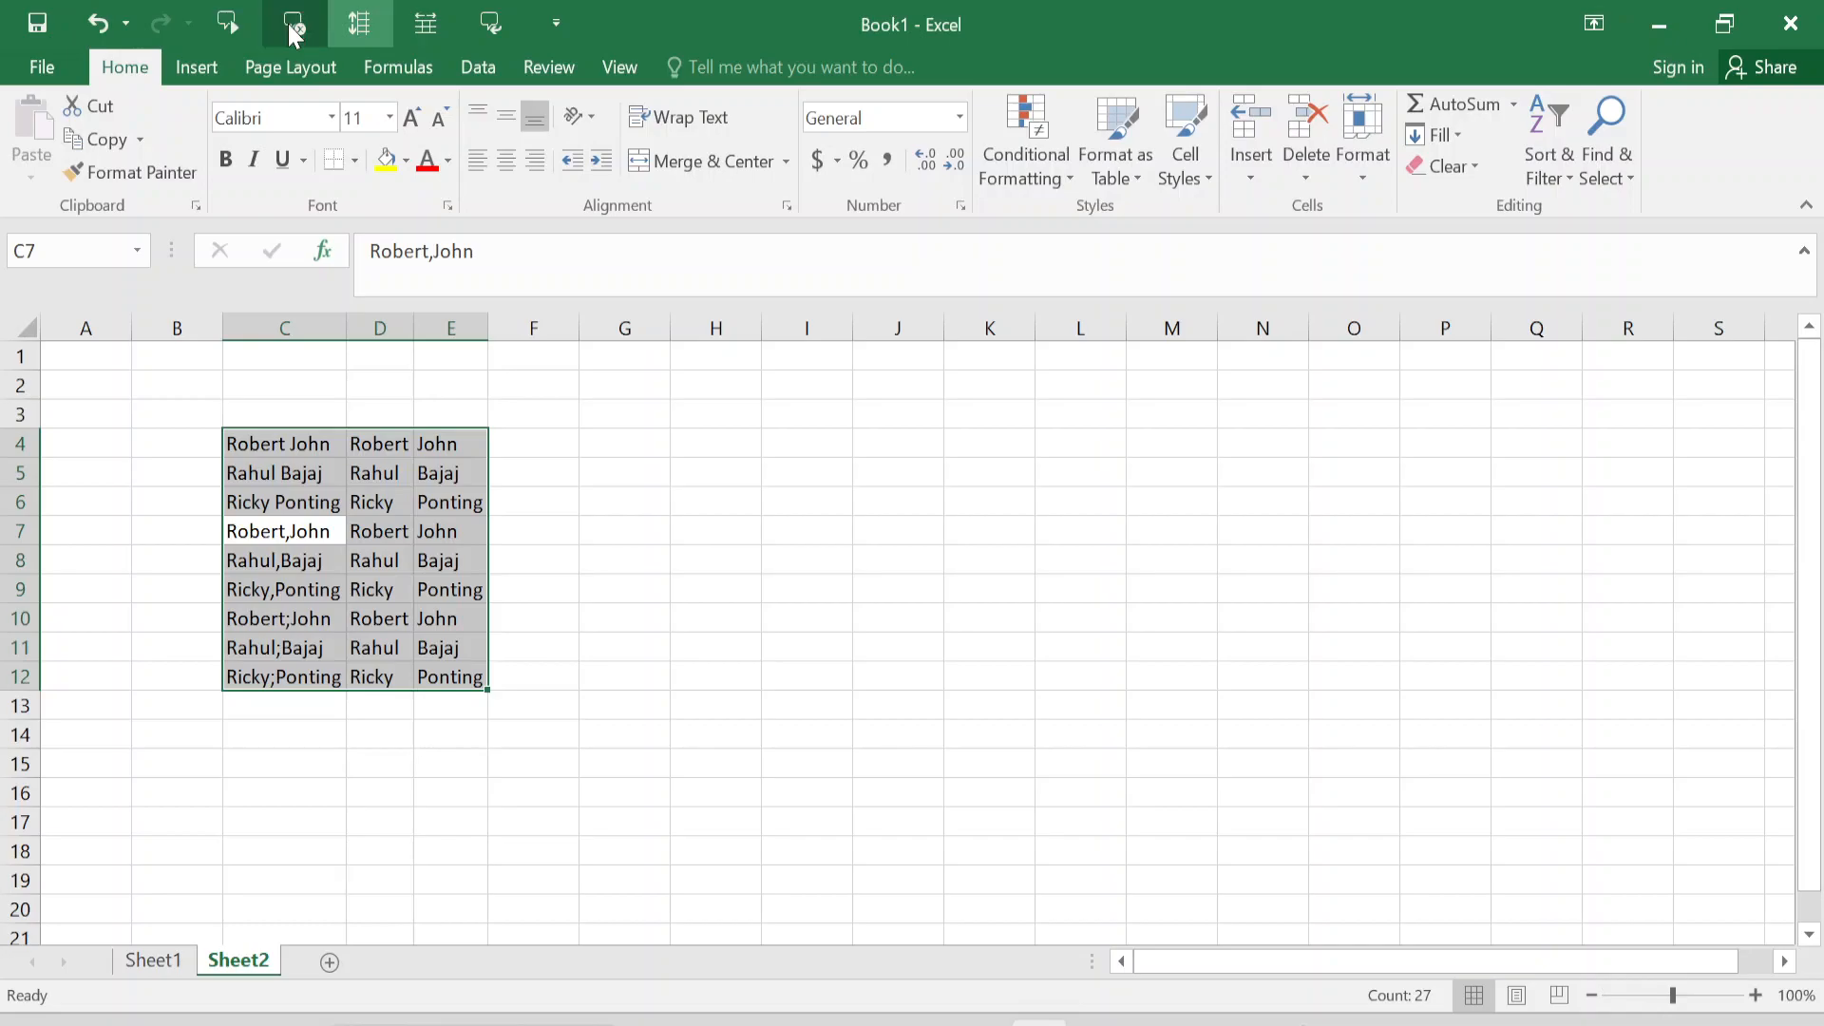
Switch Speak Cells to reading by rows, have the range C4:E12 read aloud, and stop the speech in row 6.
click(362, 26)
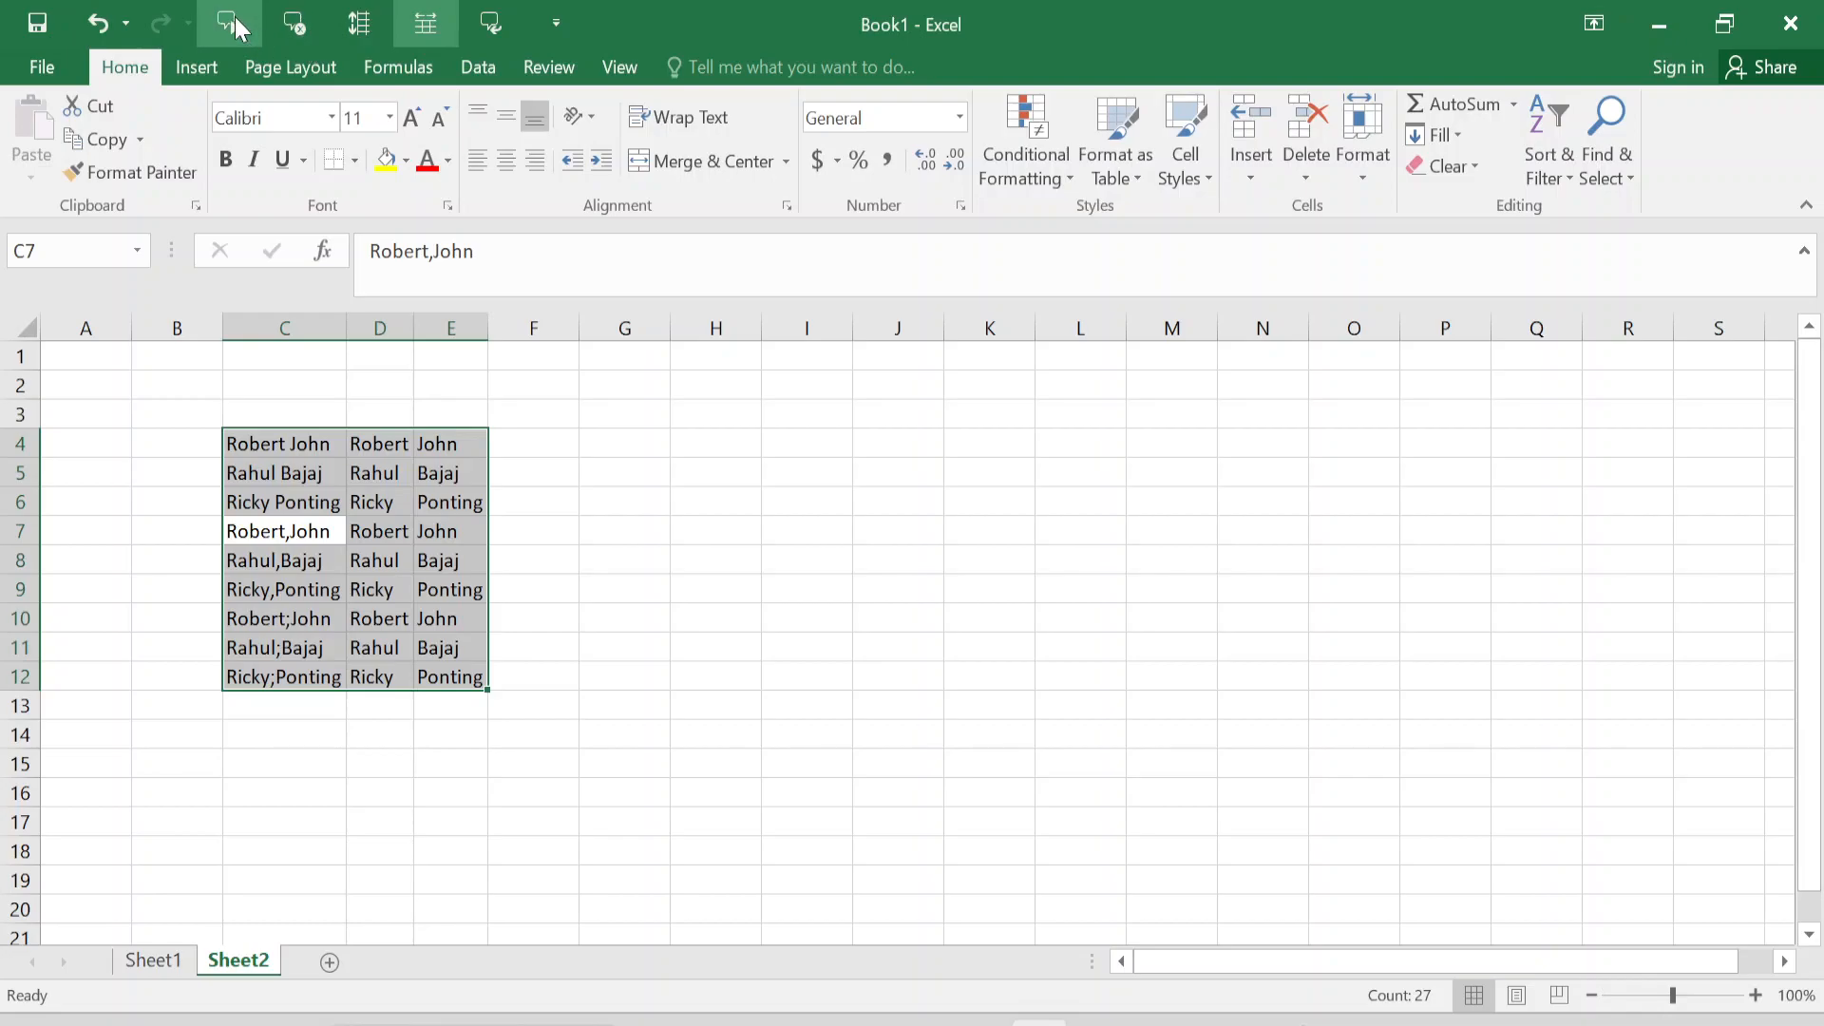
click(264, 440)
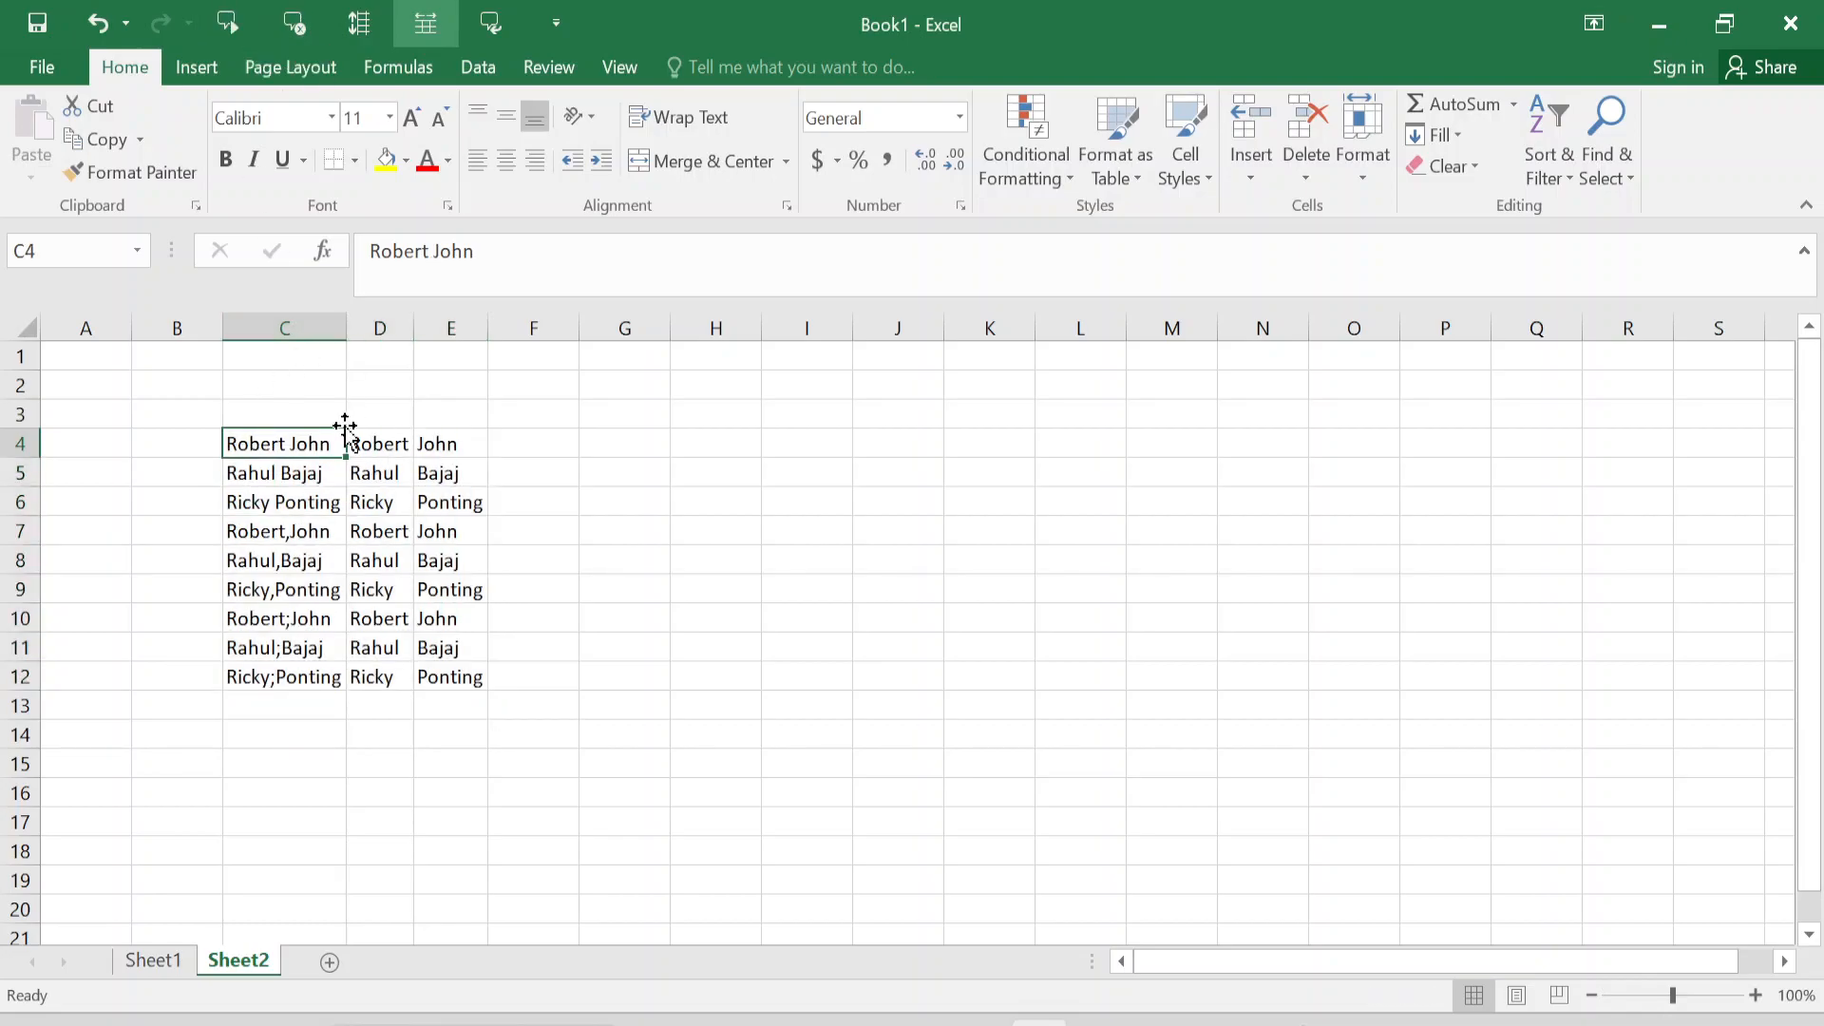
key(ctrl+shift+Right)
key(ctrl+shift+Down)
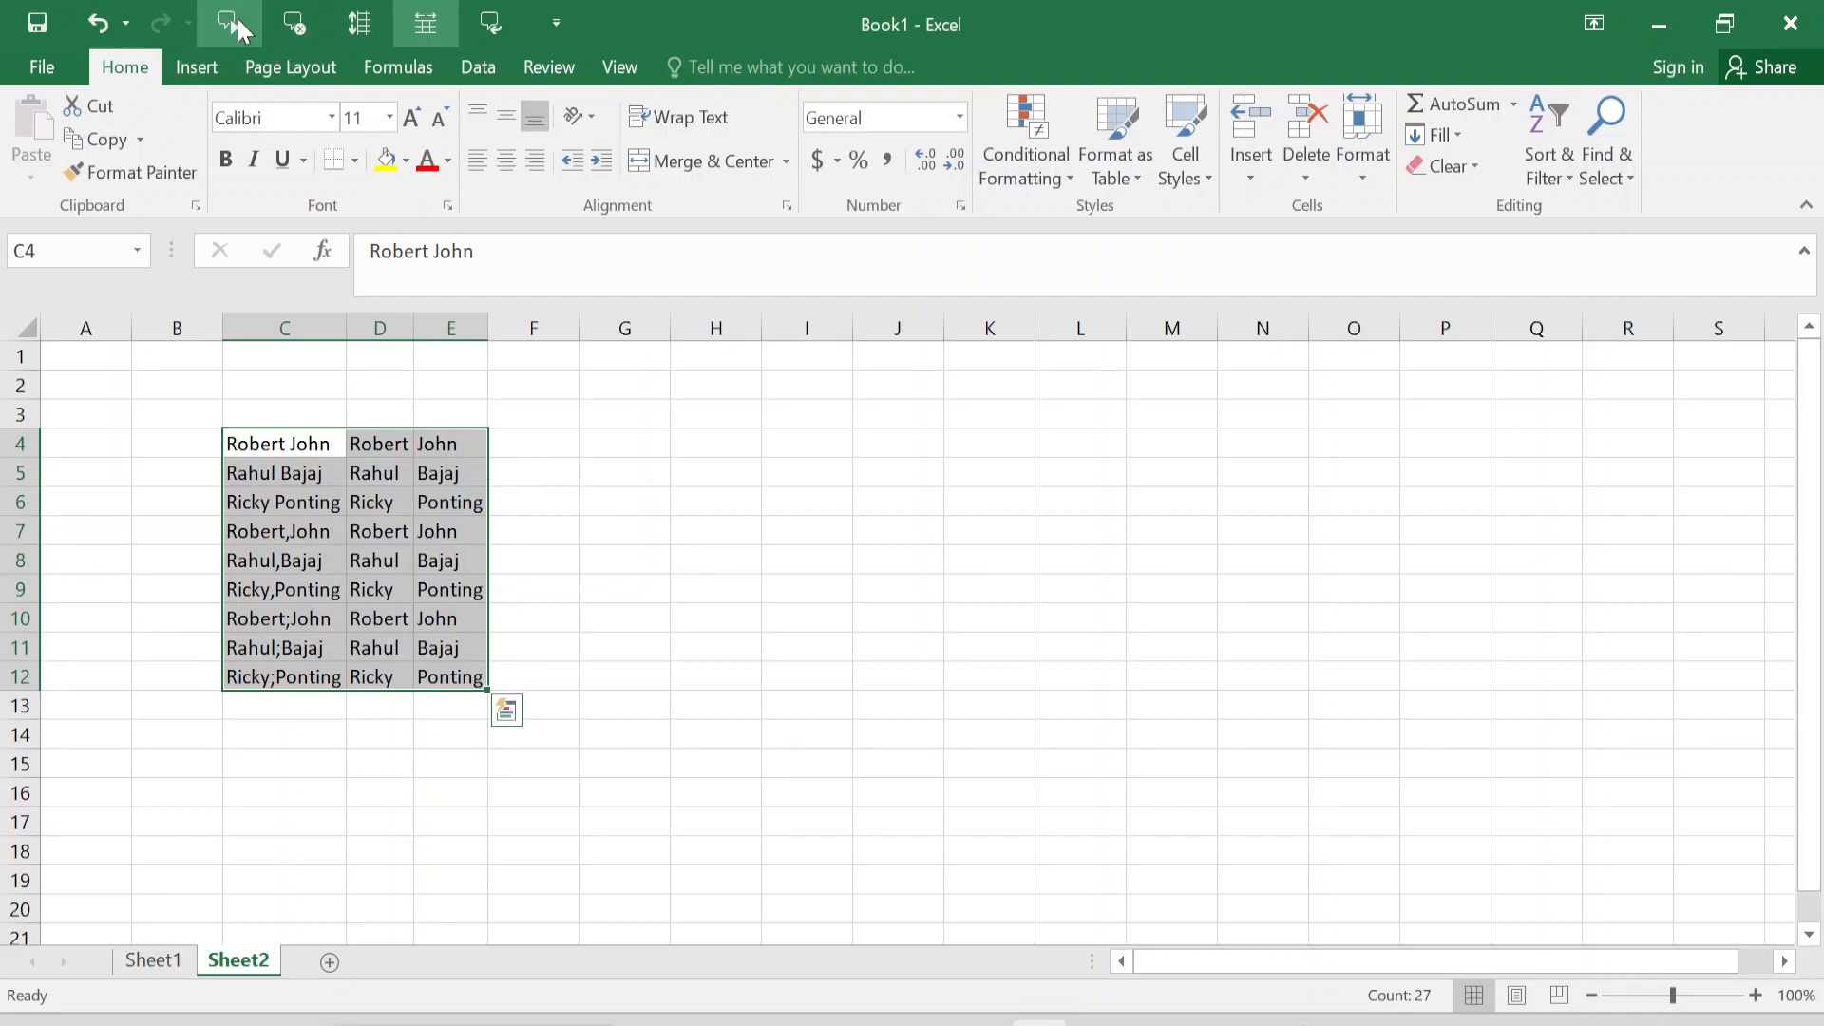
key(Tab)
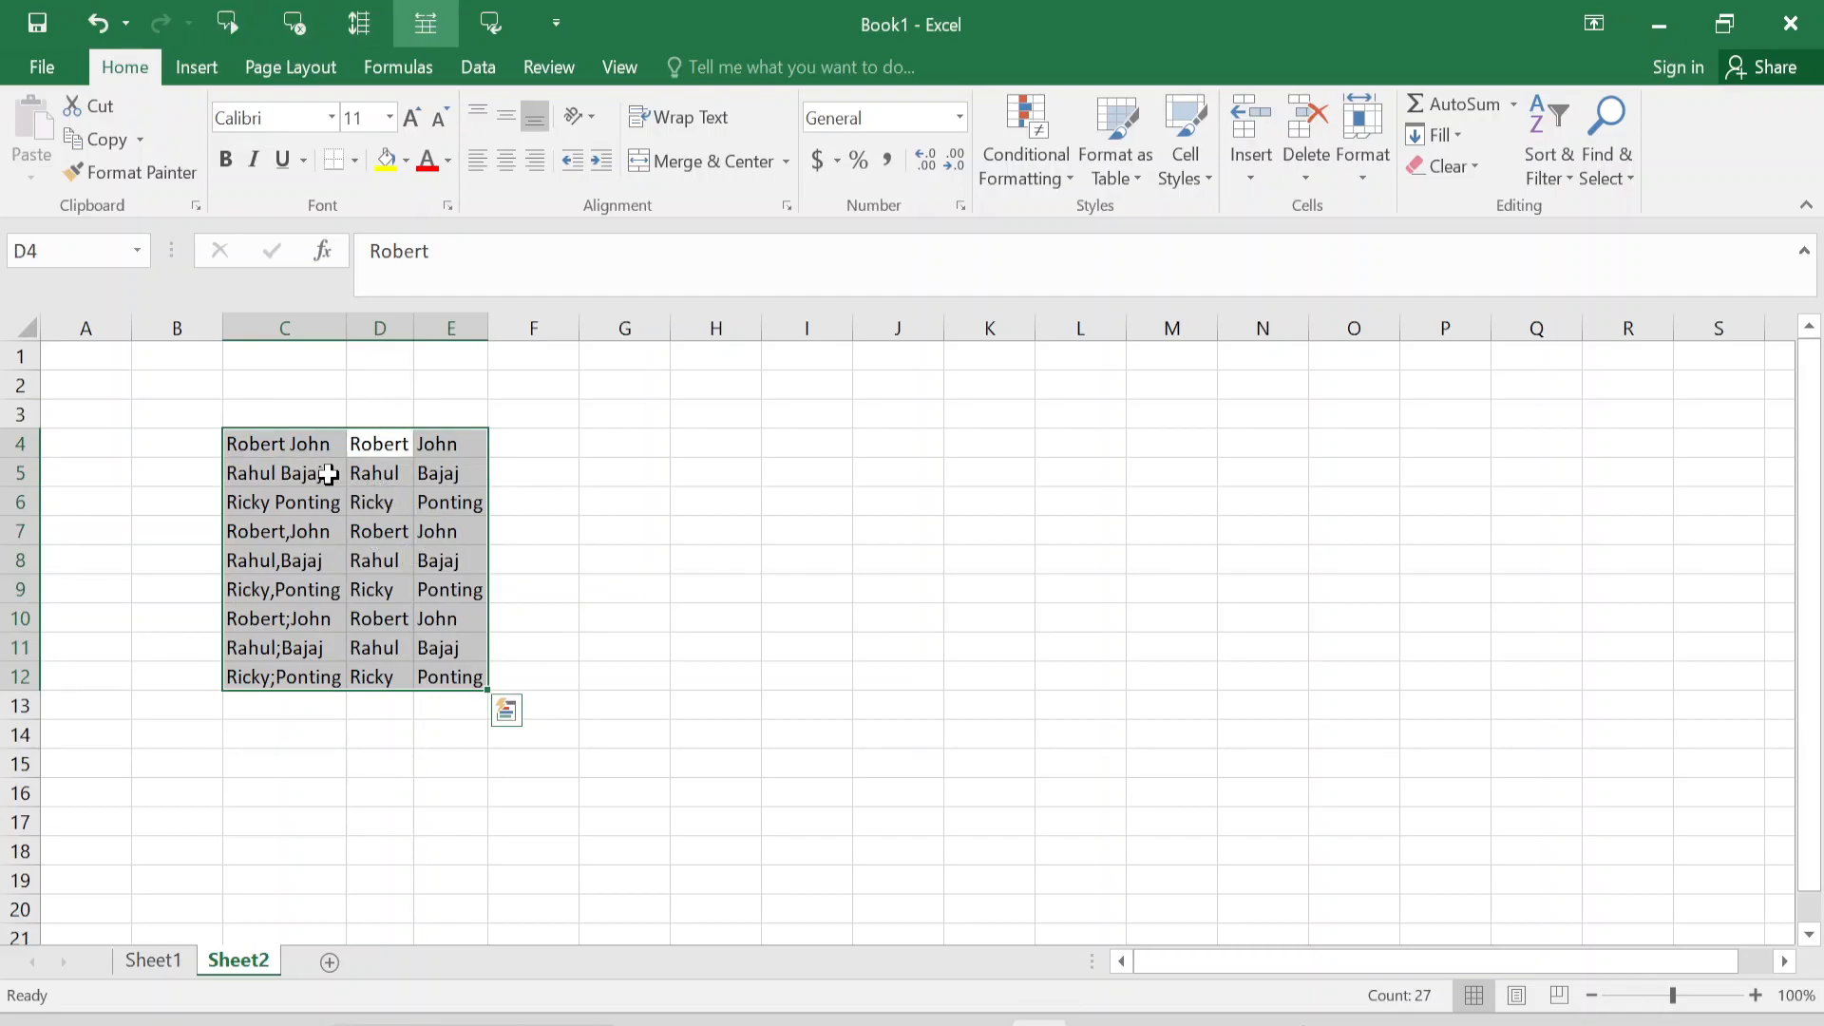
key(Tab)
key(Tab)
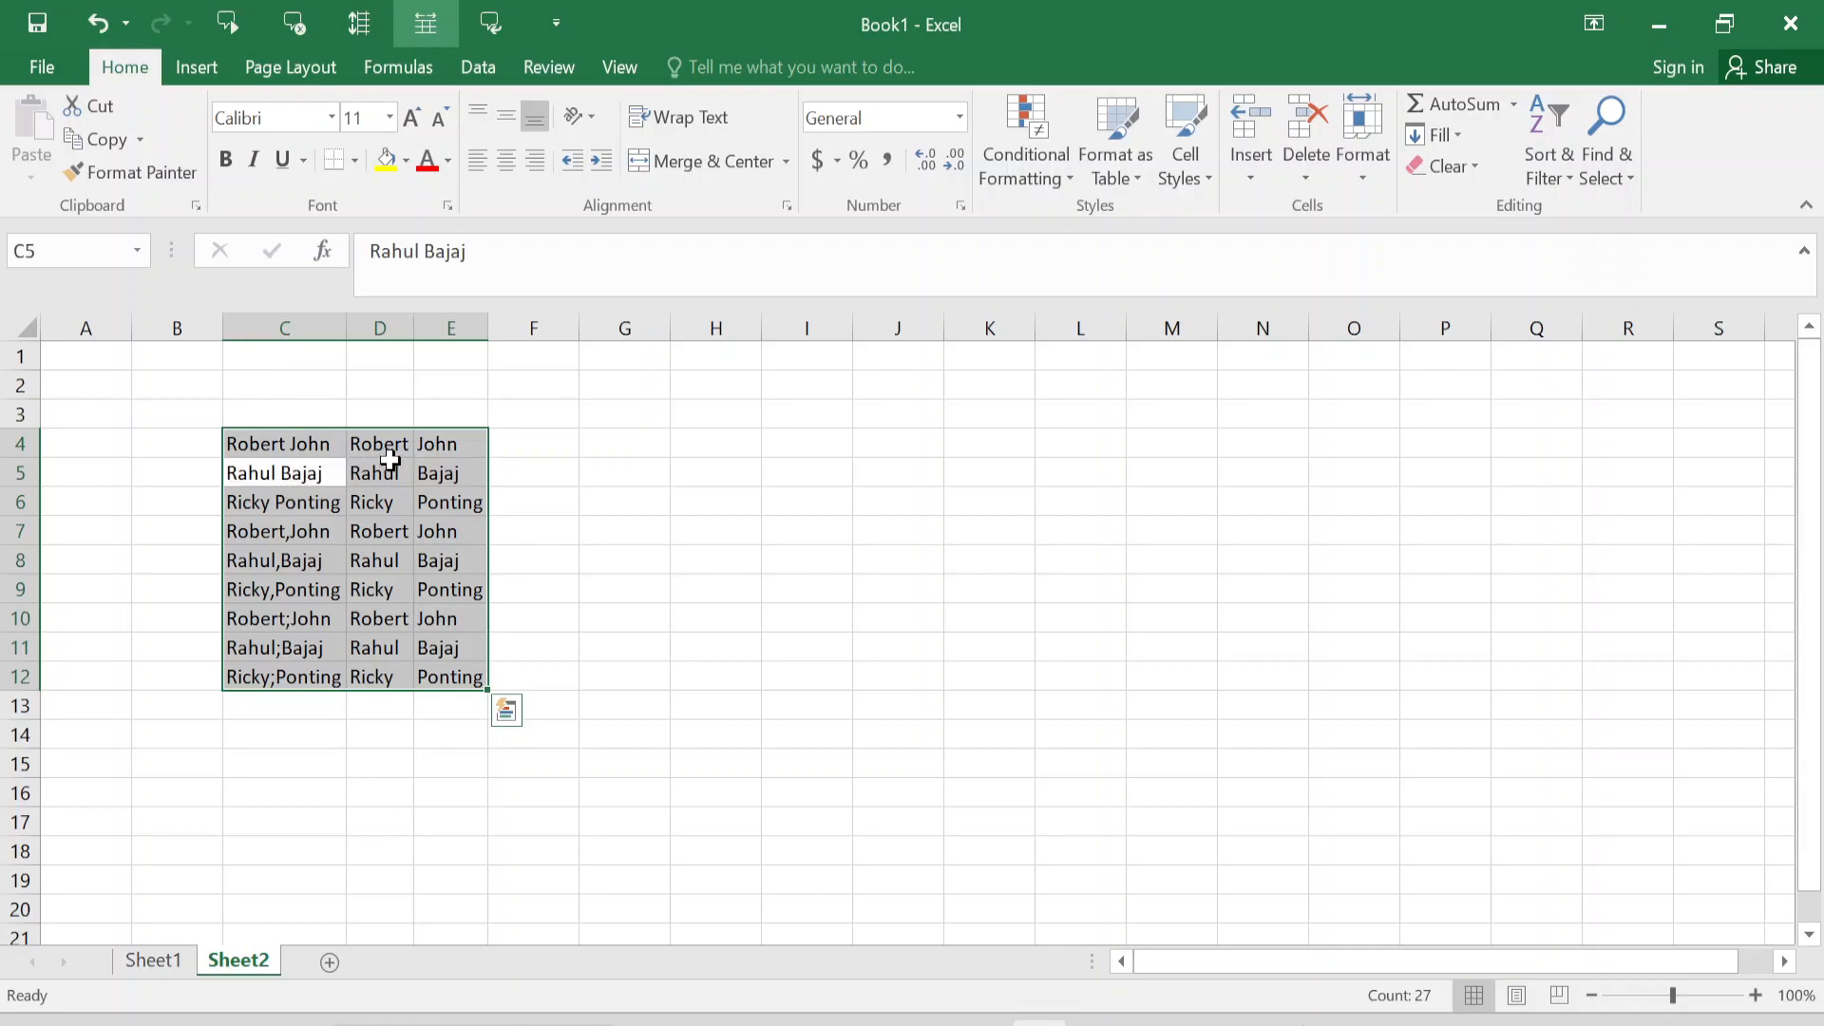
key(Tab)
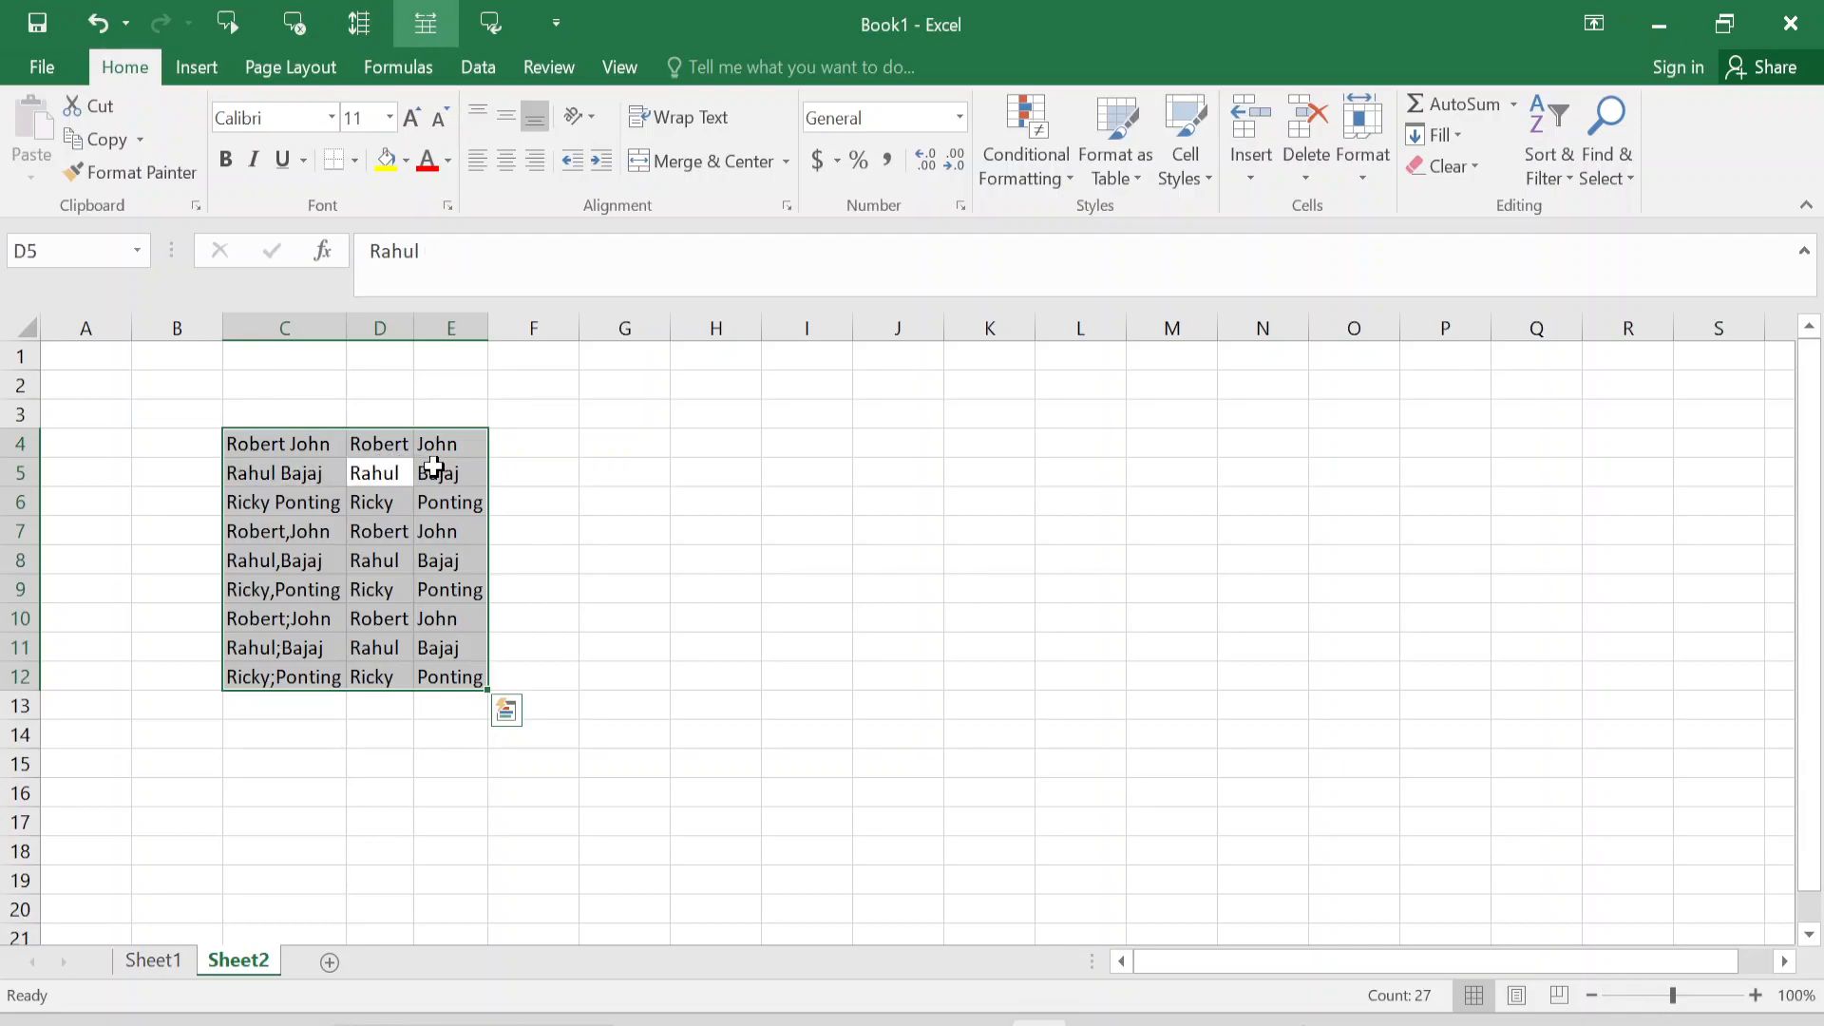
key(Tab)
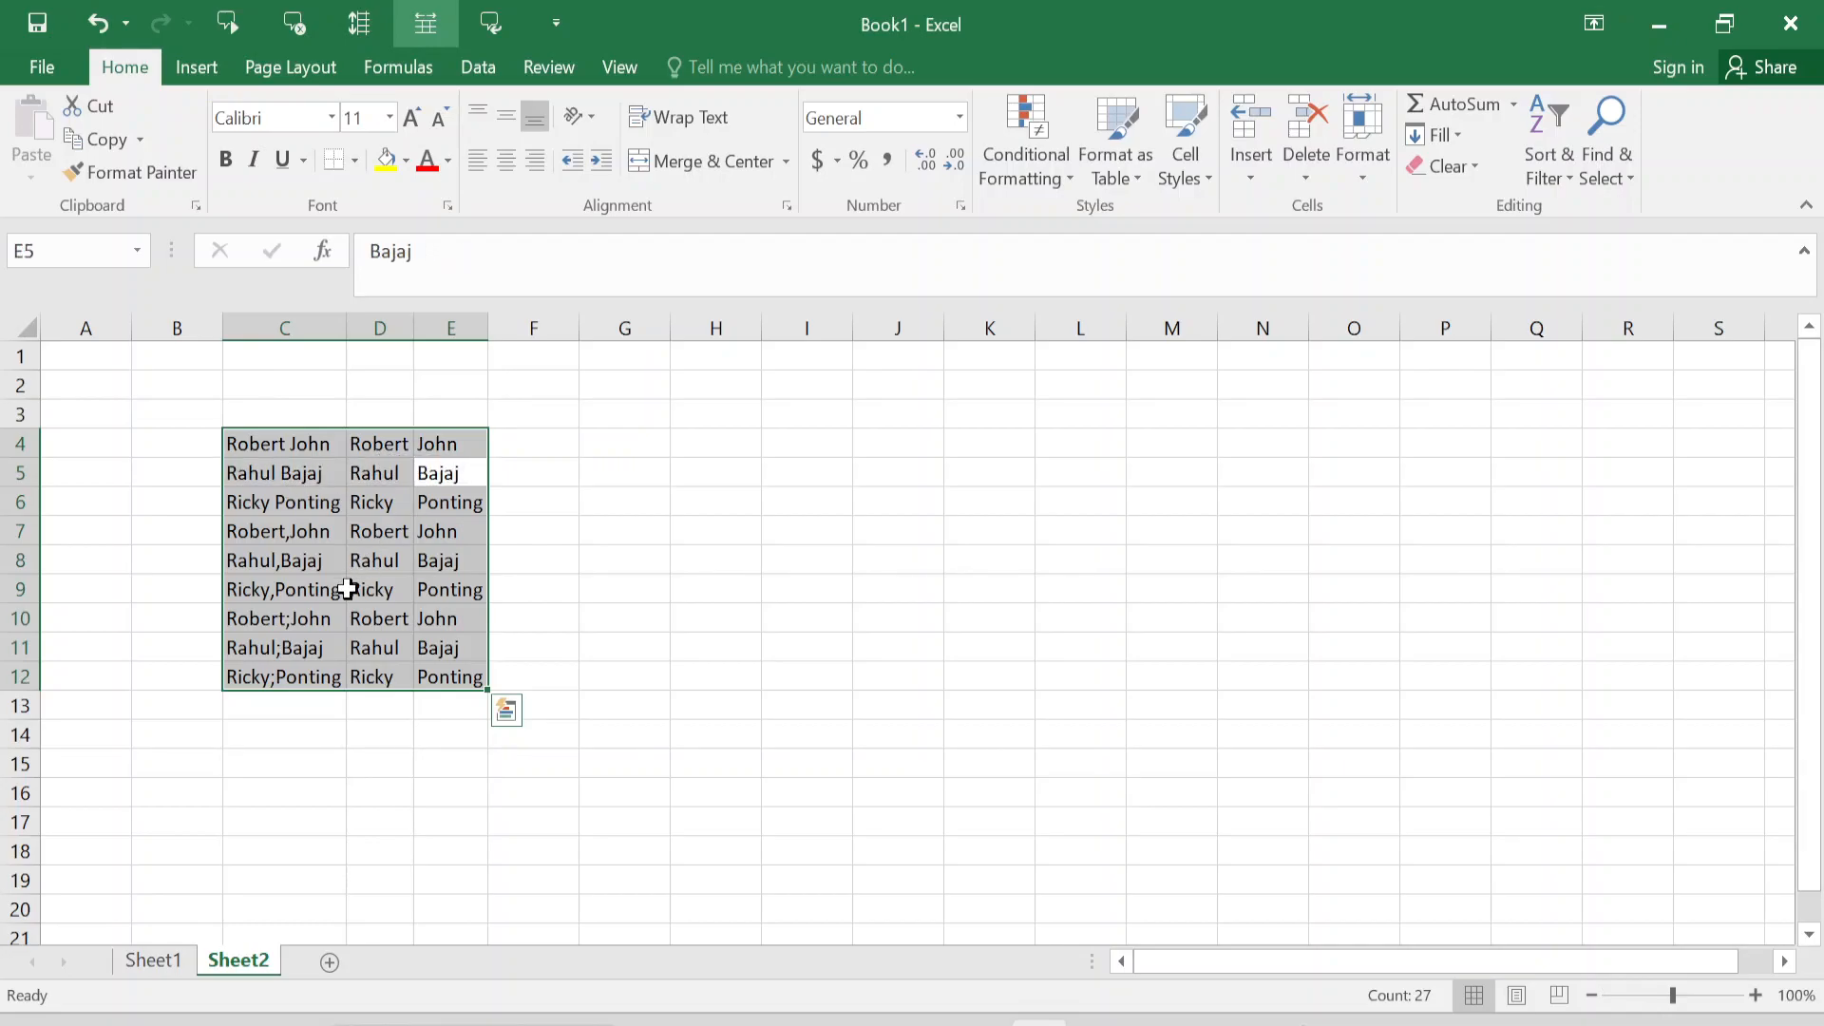
key(Tab)
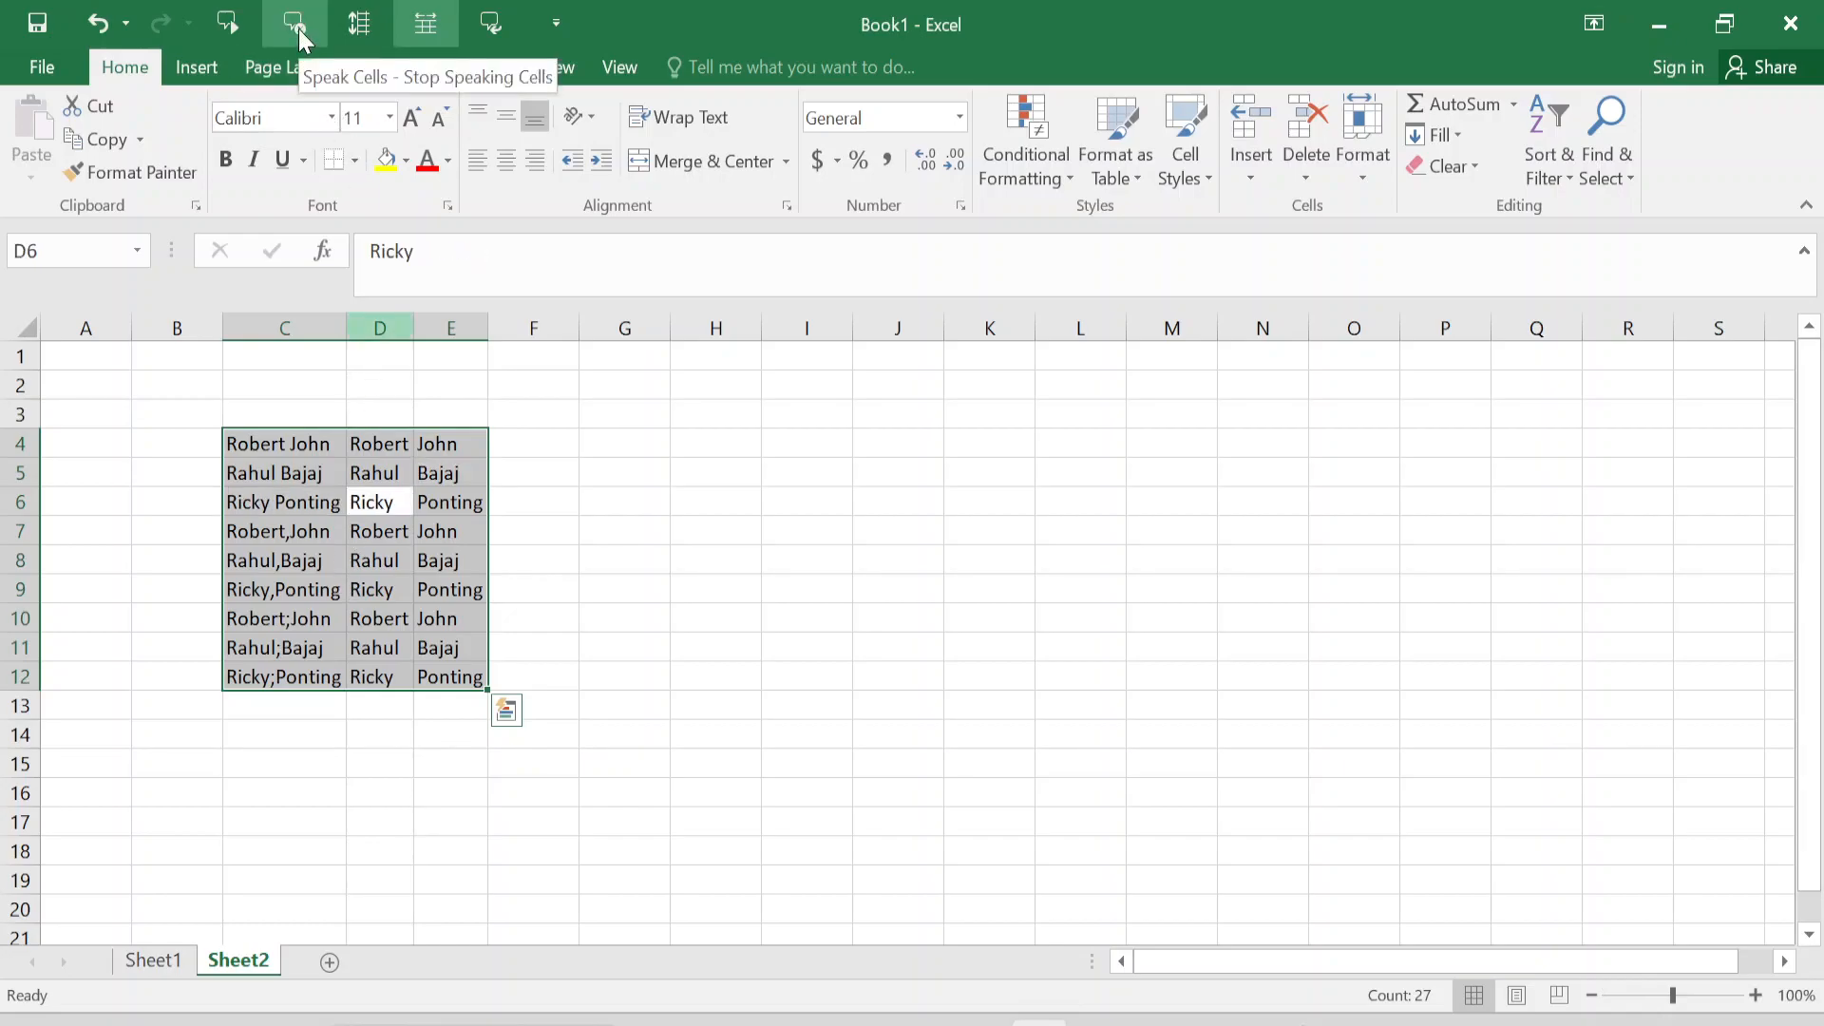
click(298, 28)
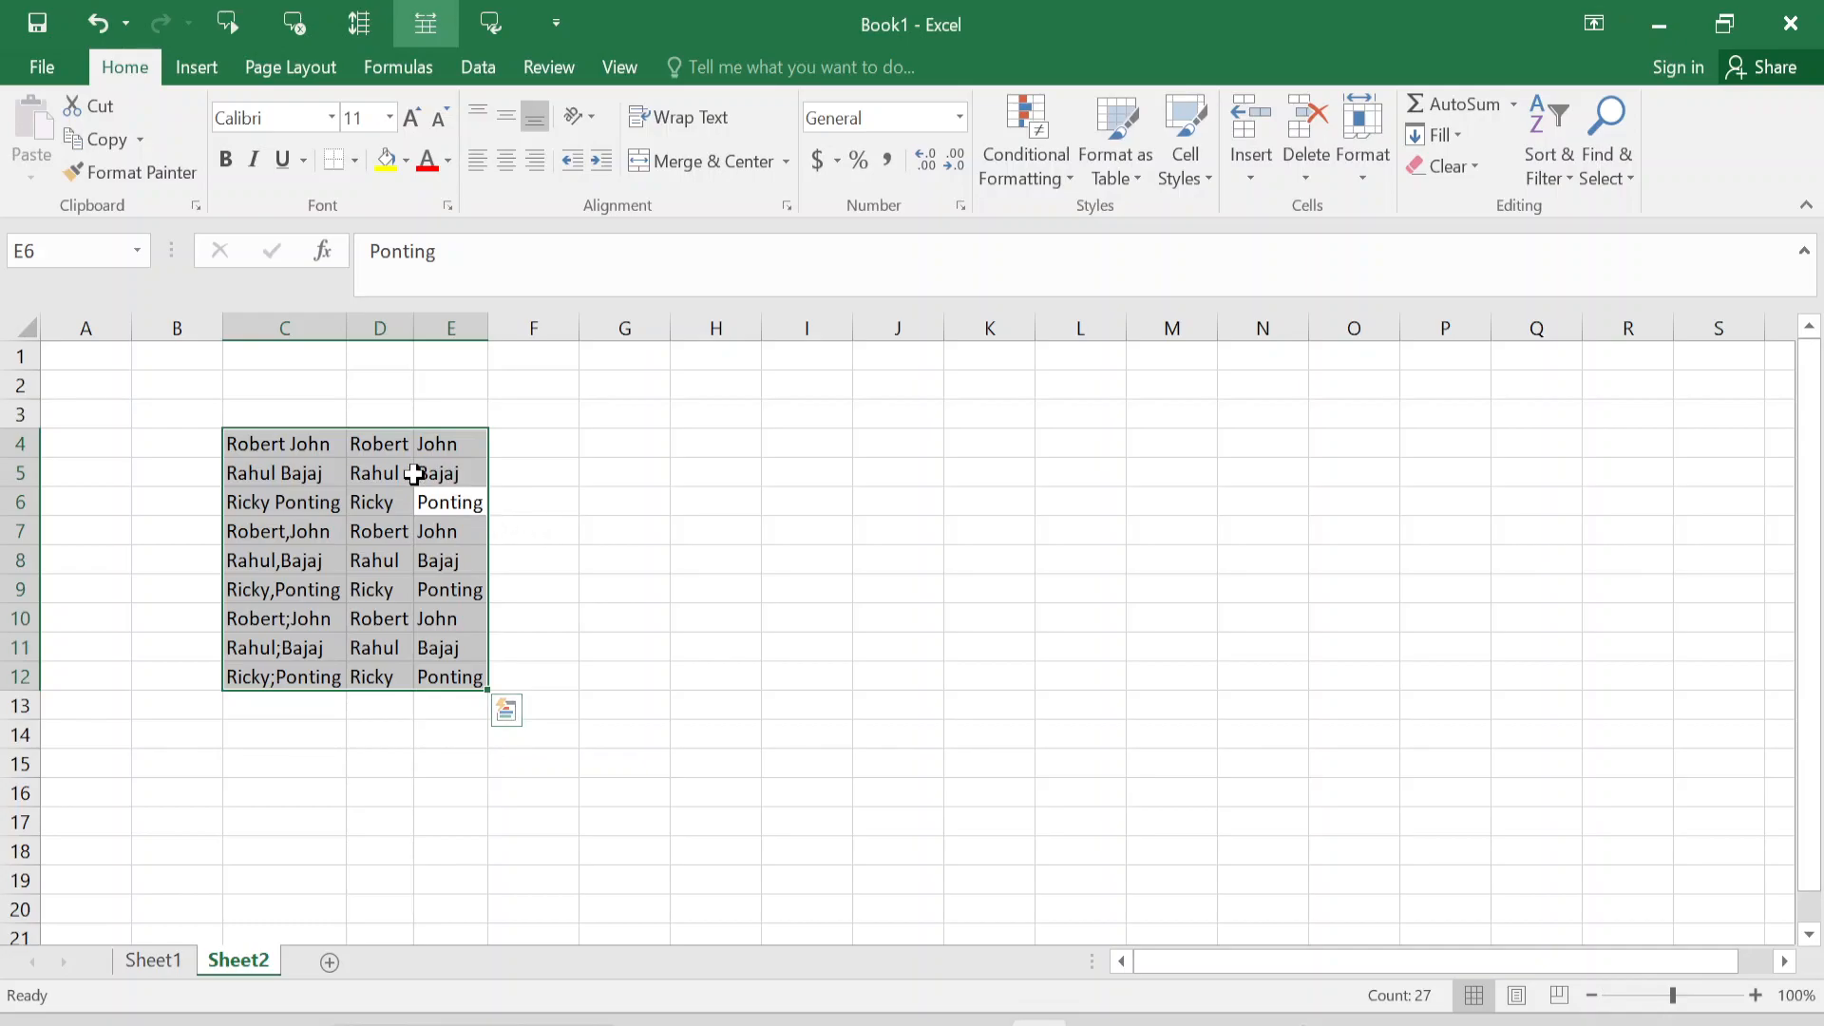
Turn on Speak Cells on Enter and enter the cells of column C one by one from C4 through C7 to hear them.
click(493, 21)
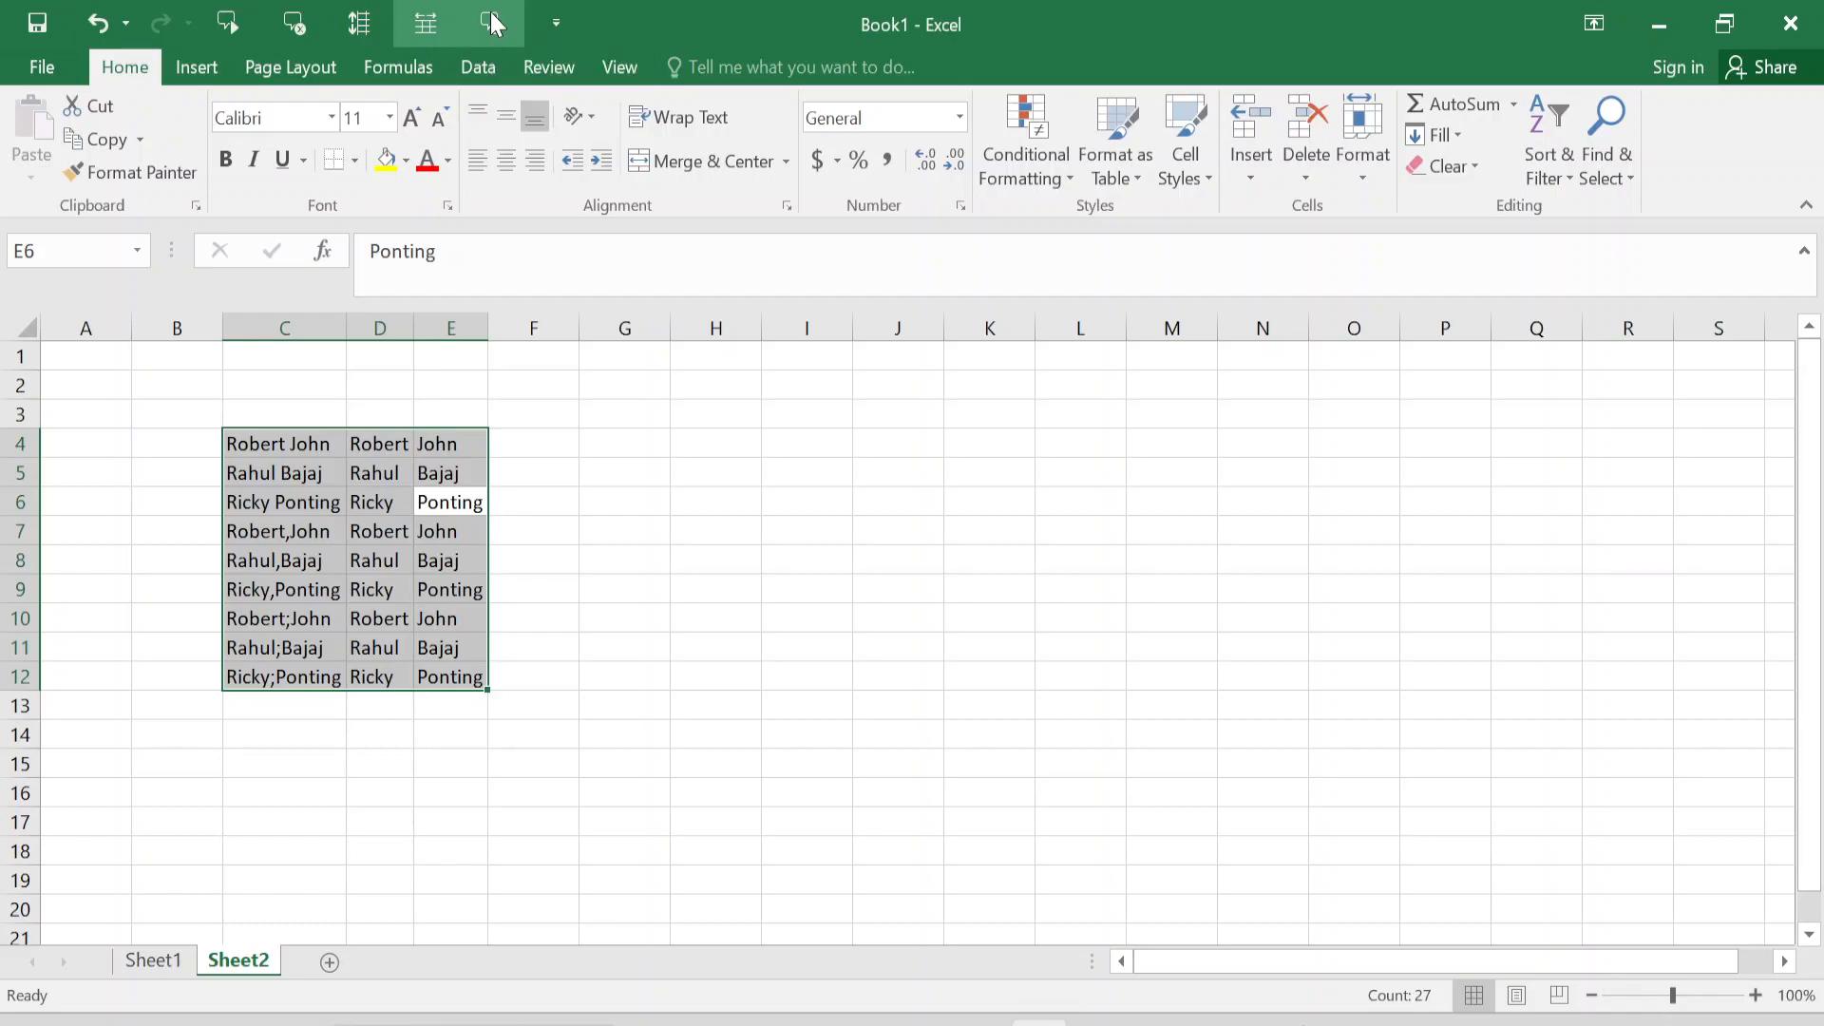
click(381, 503)
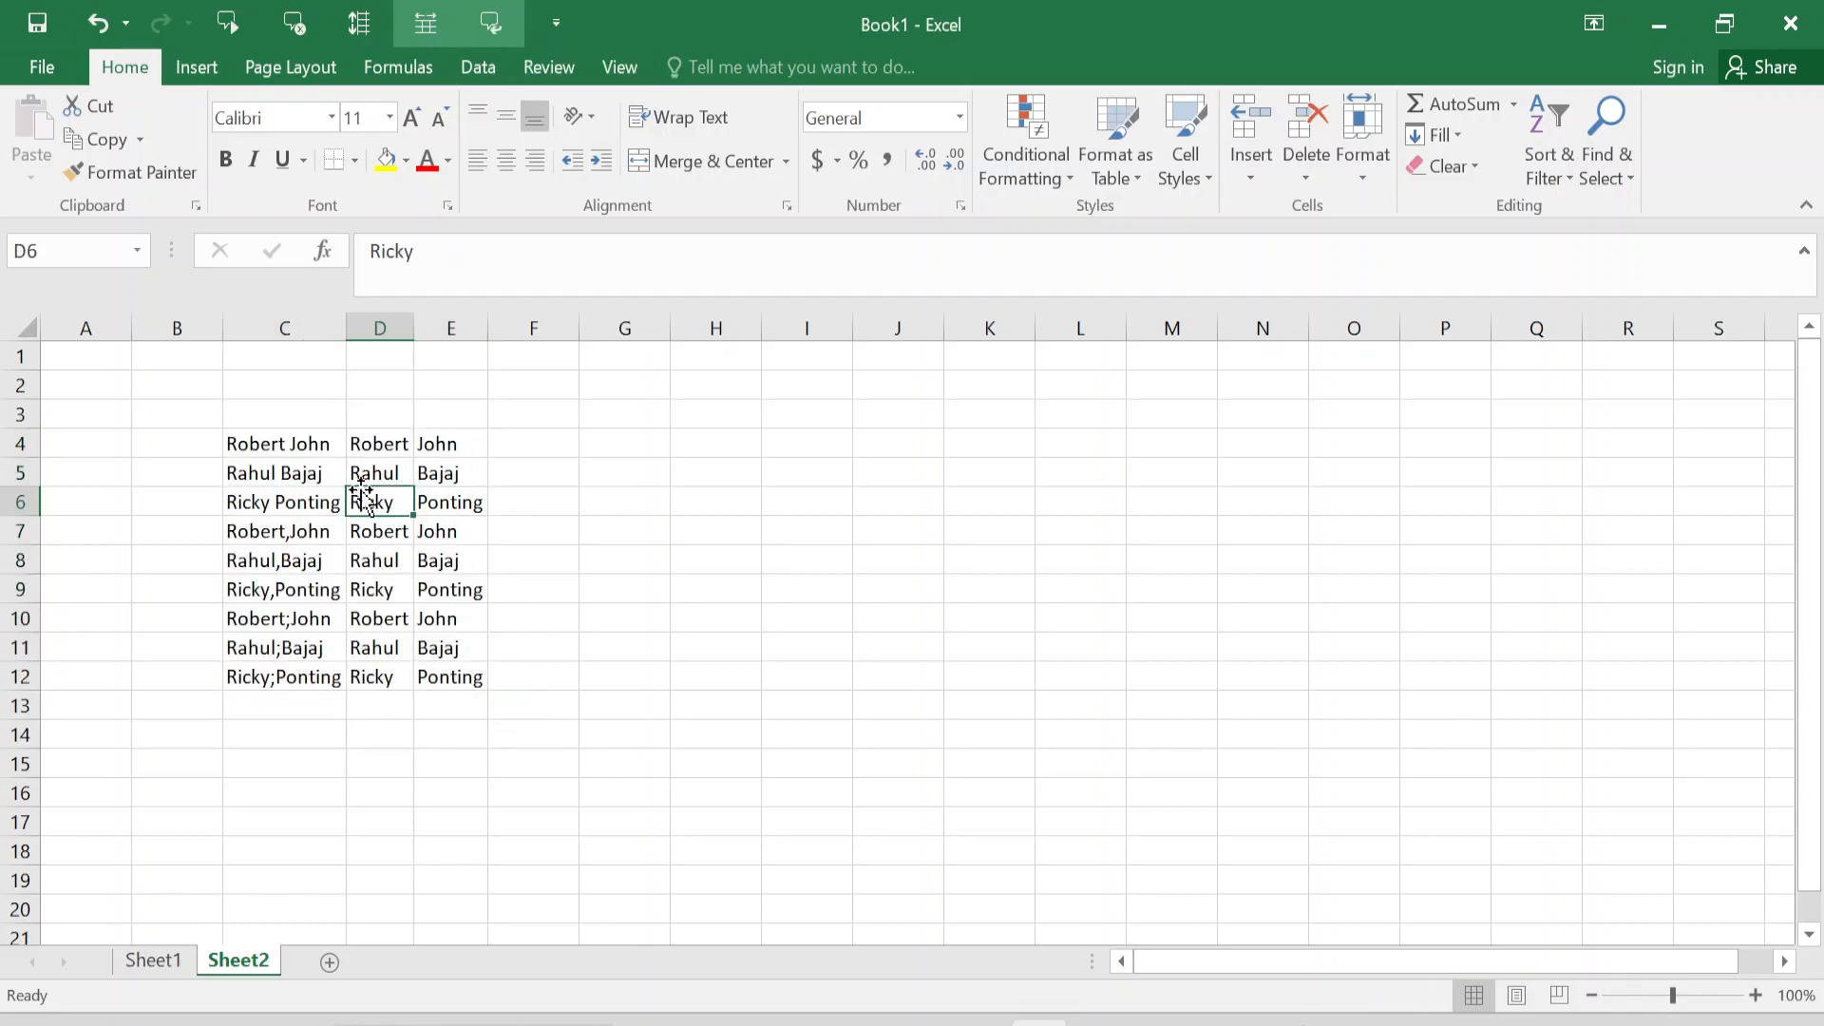
click(266, 444)
key(Return)
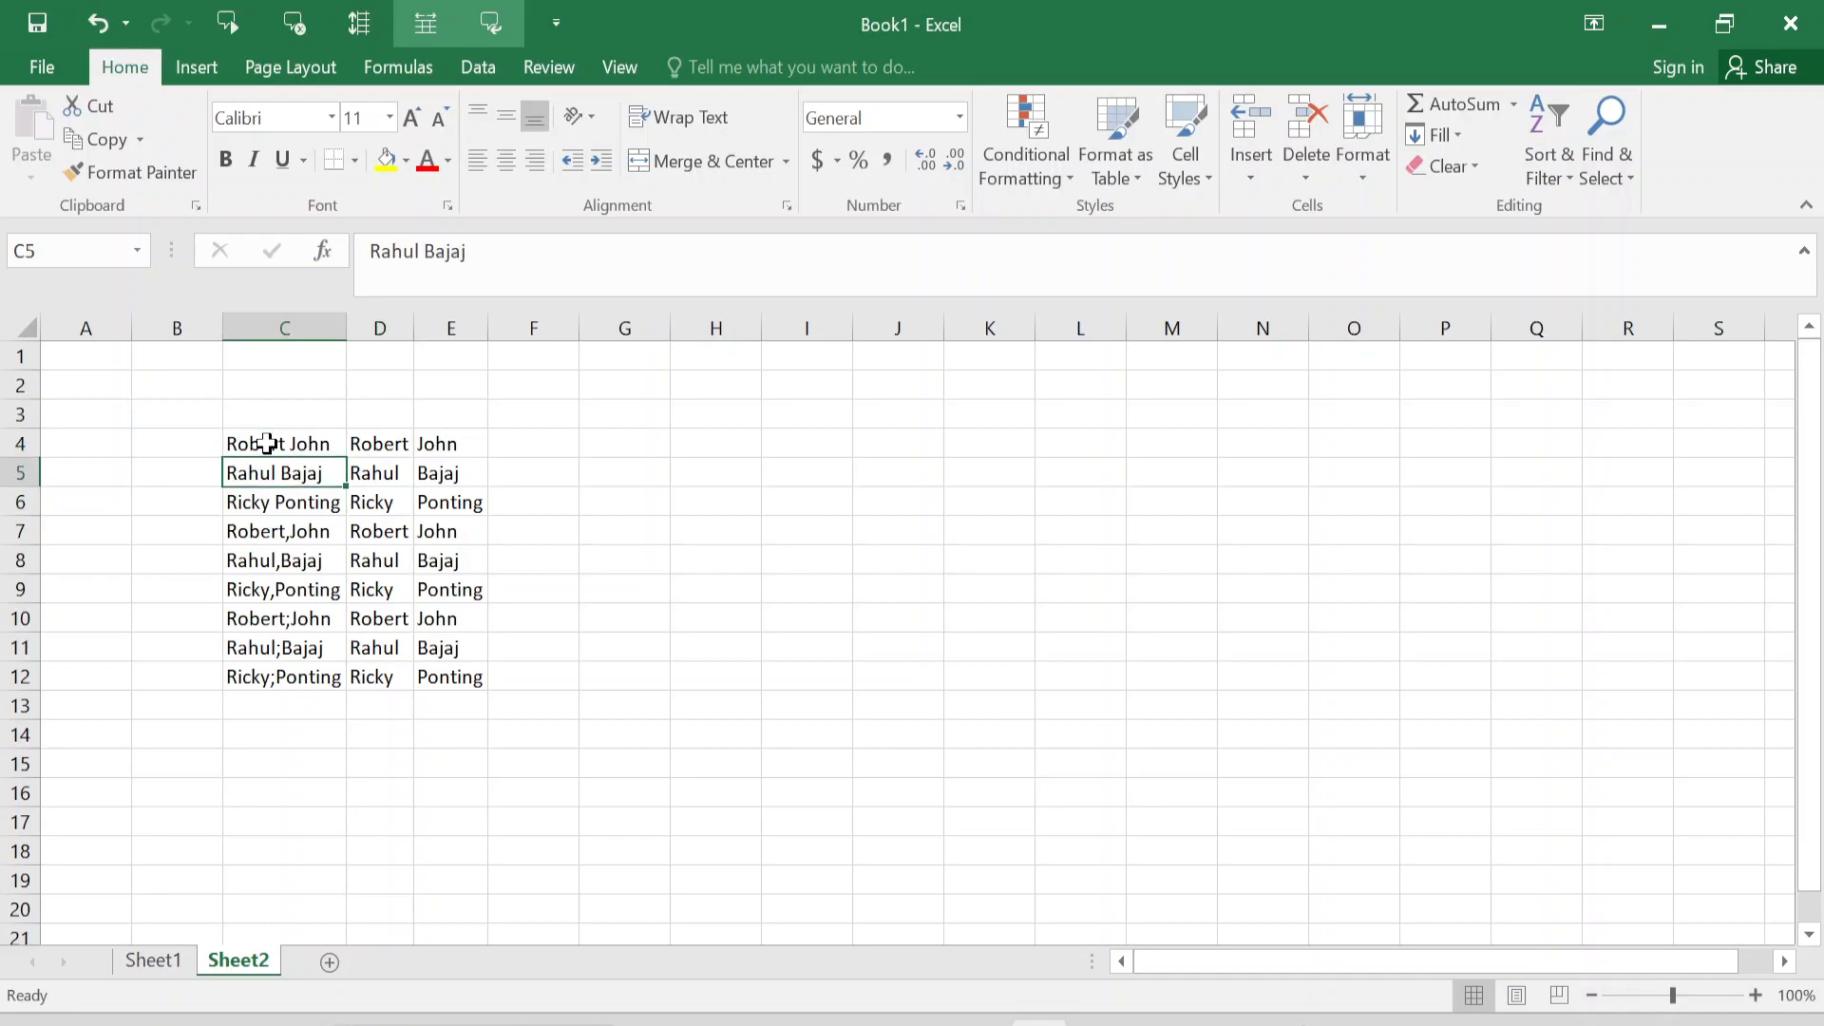
key(Return)
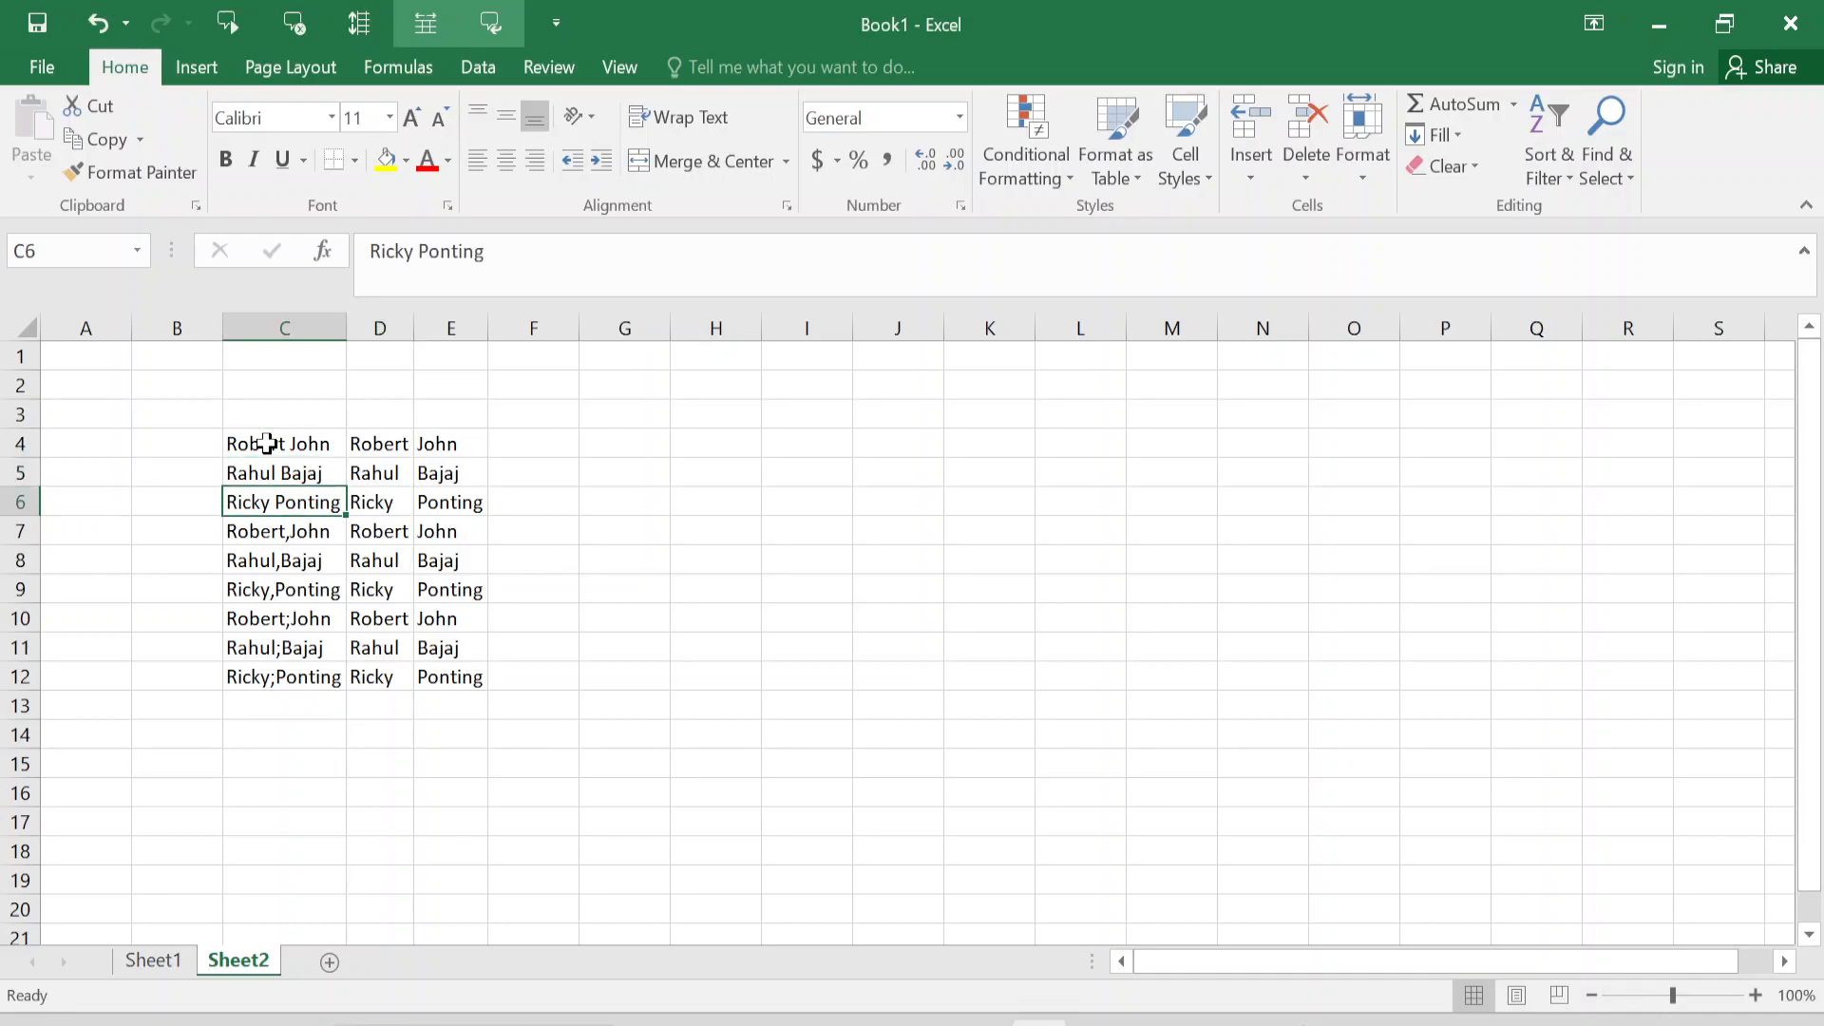
key(Return)
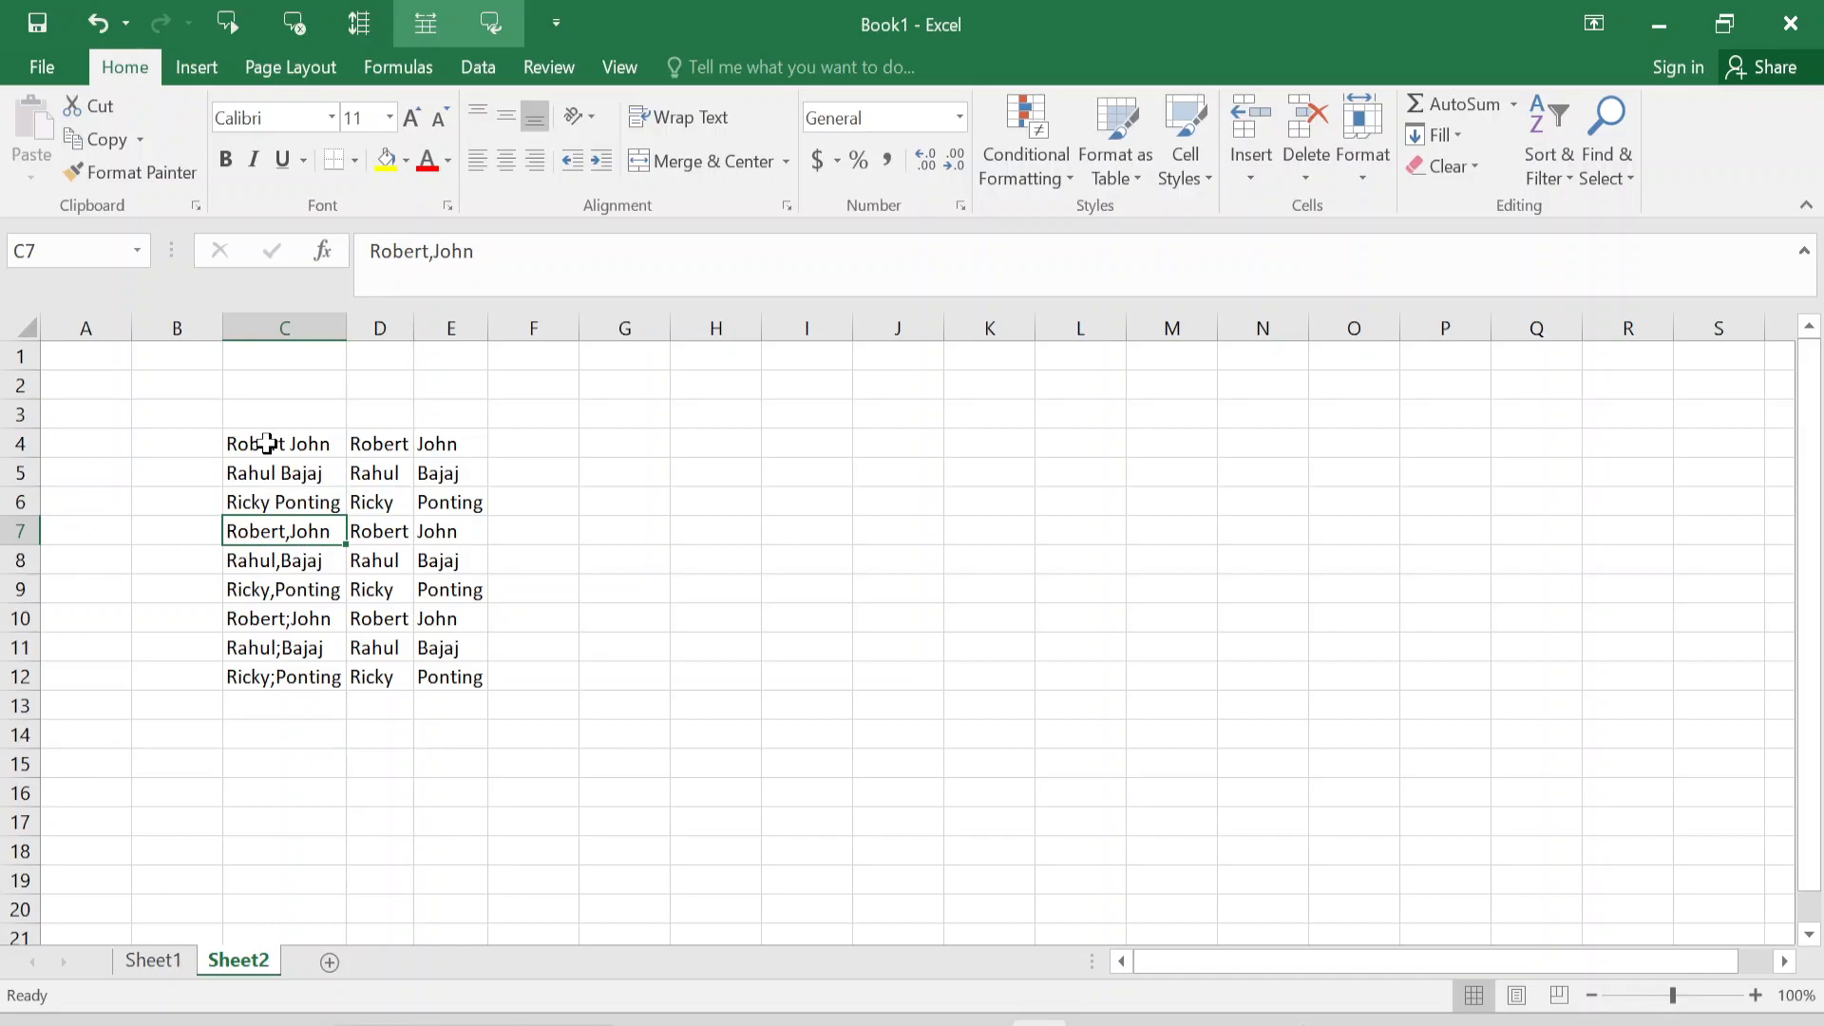
key(Return)
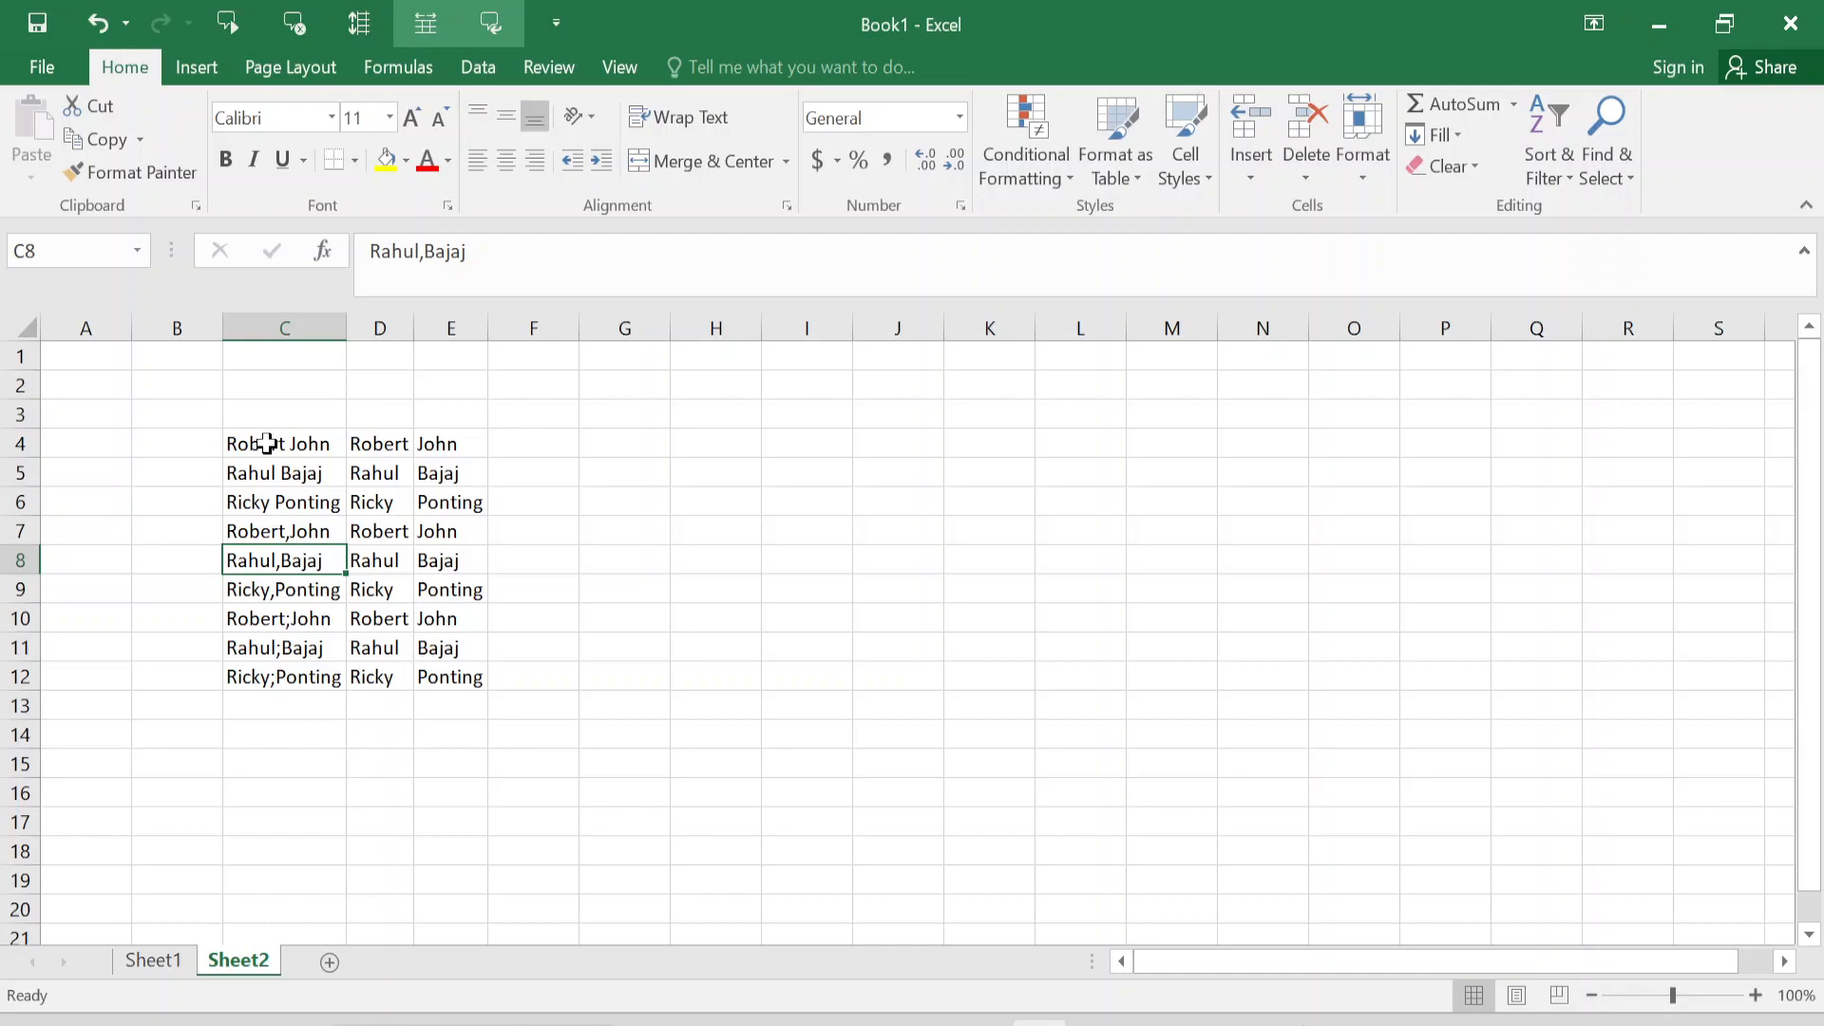
Select the whole name range C4:E12 on Sheet2.
drag(267, 444, 445, 670)
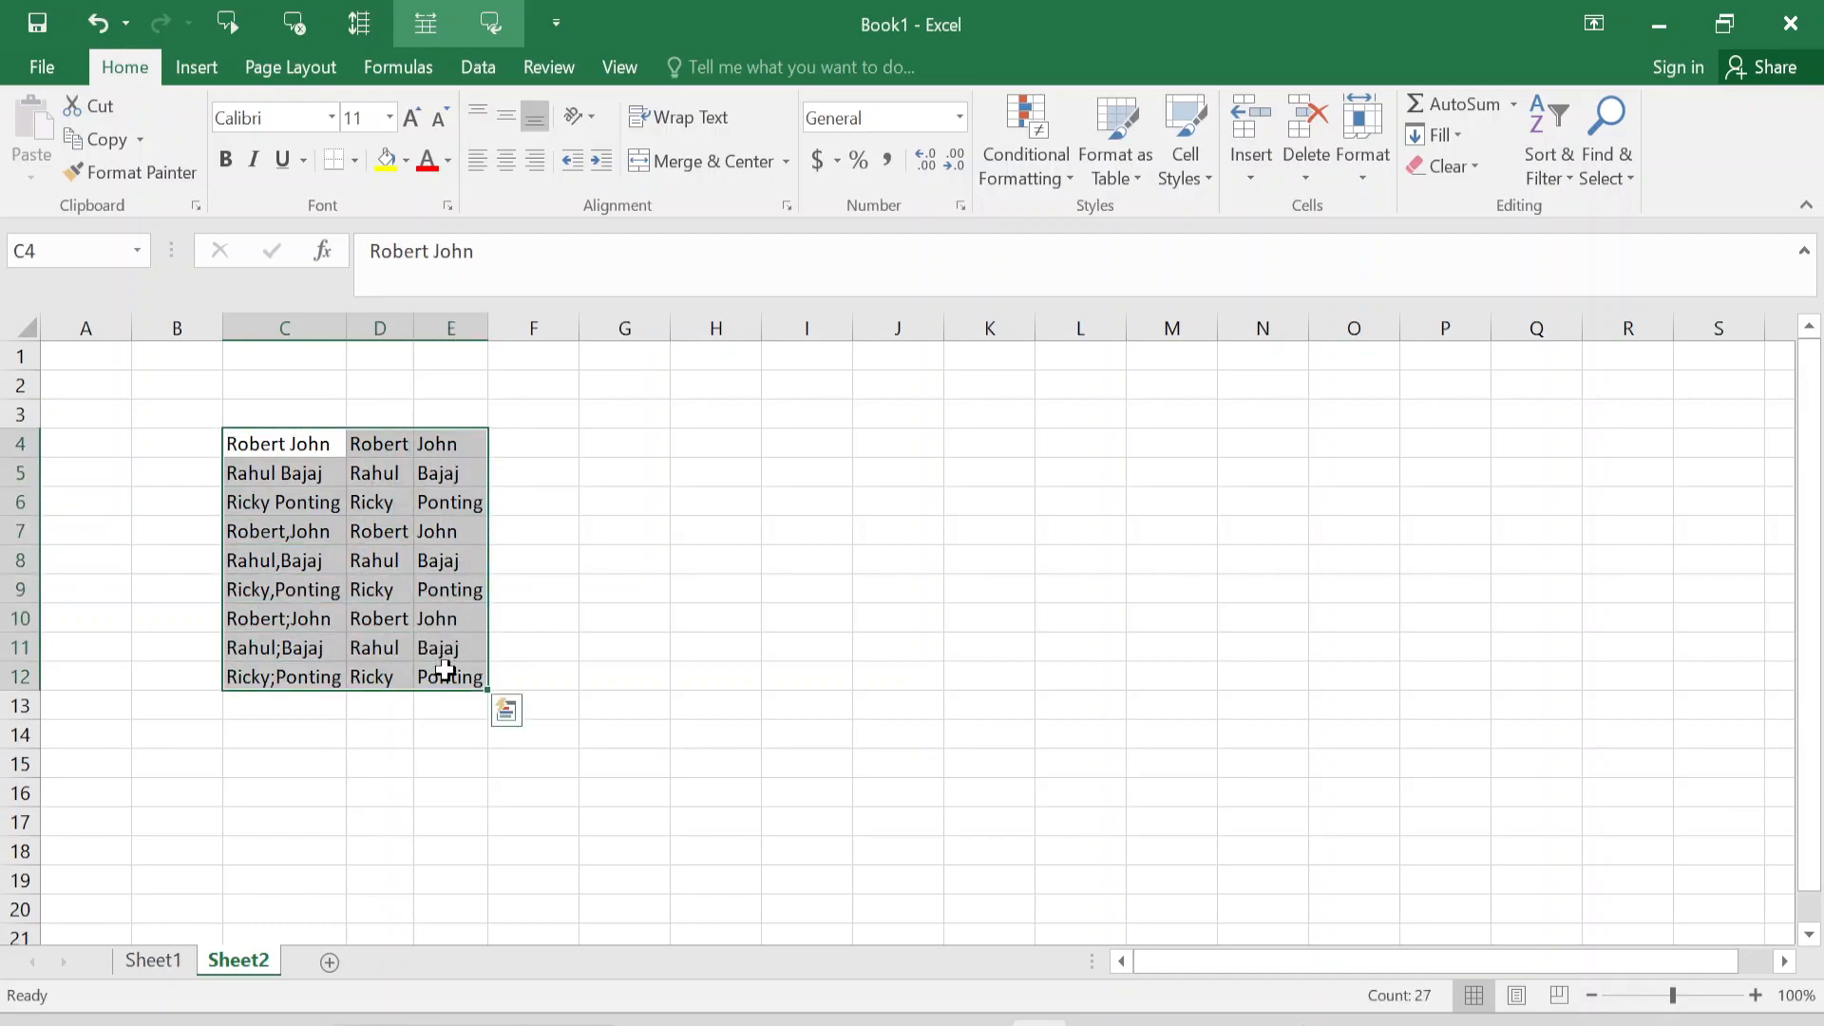